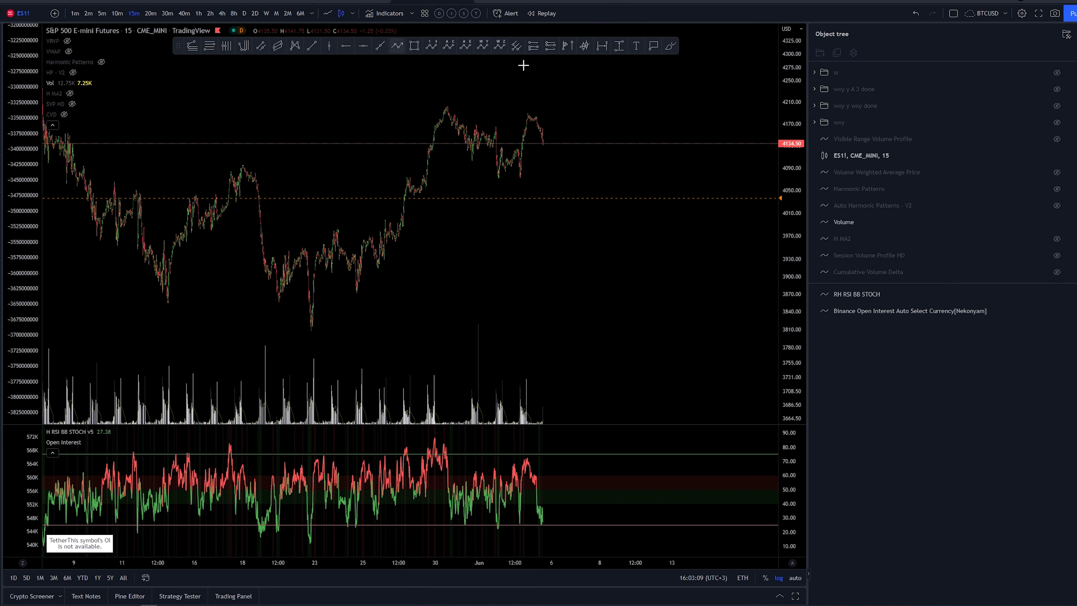
Show the hidden "wxy y wxy done" drawing group and examine its wave count from the c low to wave iv.
{"action": "left_click", "coordinate": [1056, 106]}
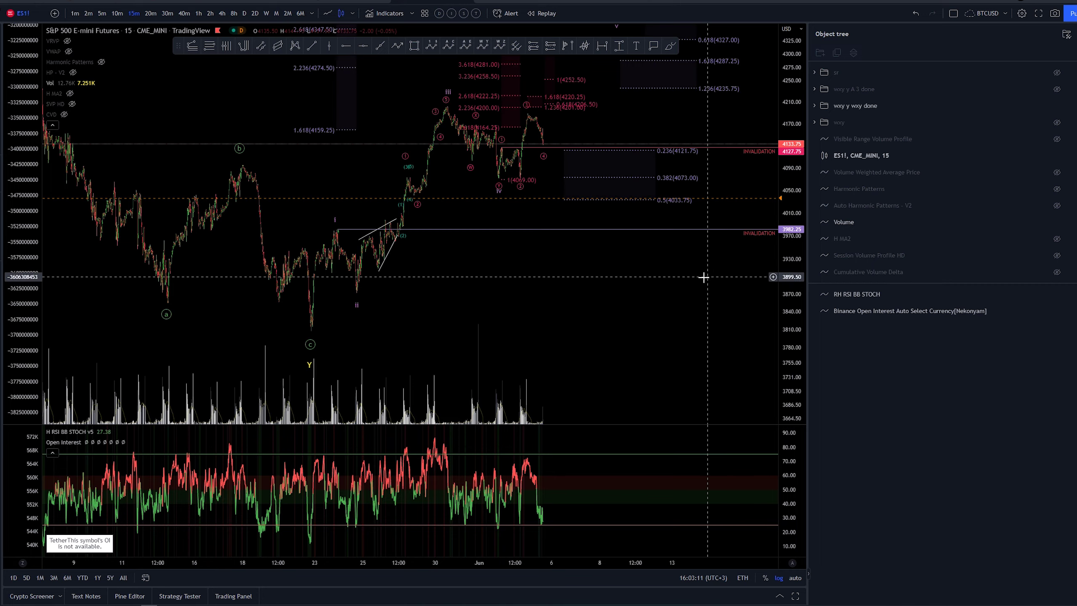
{"action": "left_click_drag", "start_coordinate": [788, 300], "coordinate": [788, 343]}
{"action": "scroll", "coordinate": [670, 325], "scroll_direction": "down", "scroll_amount": 2}
{"action": "left_click_drag", "start_coordinate": [658, 326], "coordinate": [584, 303]}
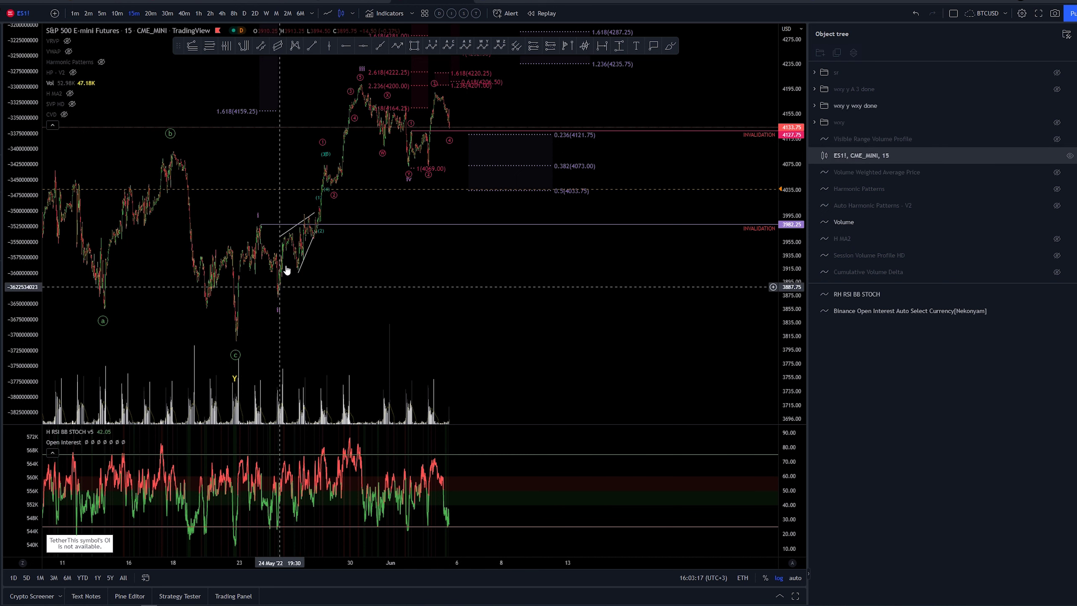
{"action": "left_click", "coordinate": [408, 186]}
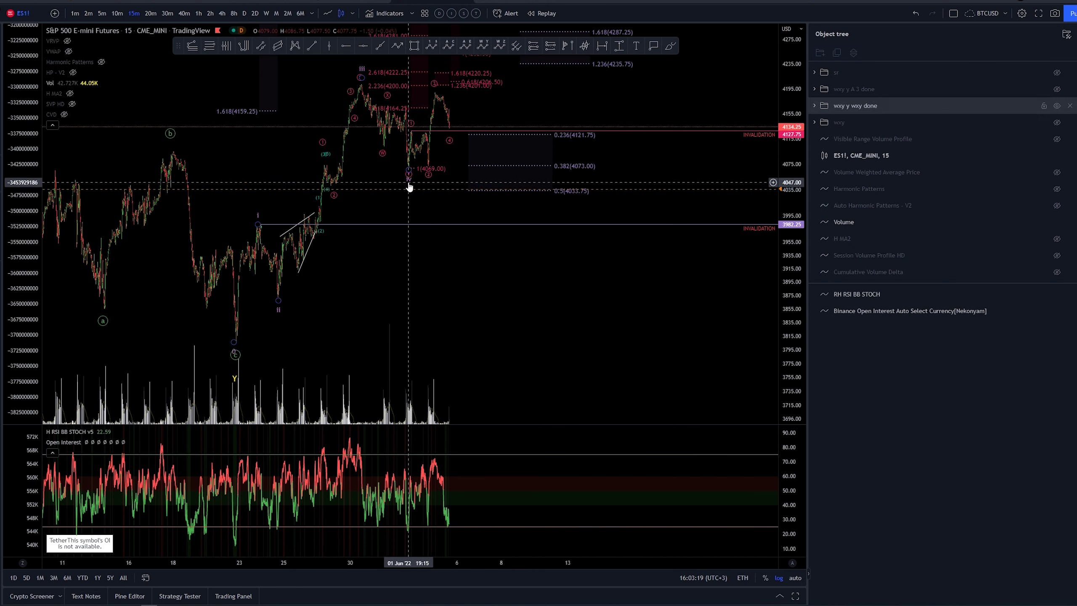
Draw a rectangle from about 4081.50 to 4063.25 across the wave iv lows, starting 25 May, and delete it again.
{"action": "left_click_drag", "start_coordinate": [478, 308], "coordinate": [625, 375]}
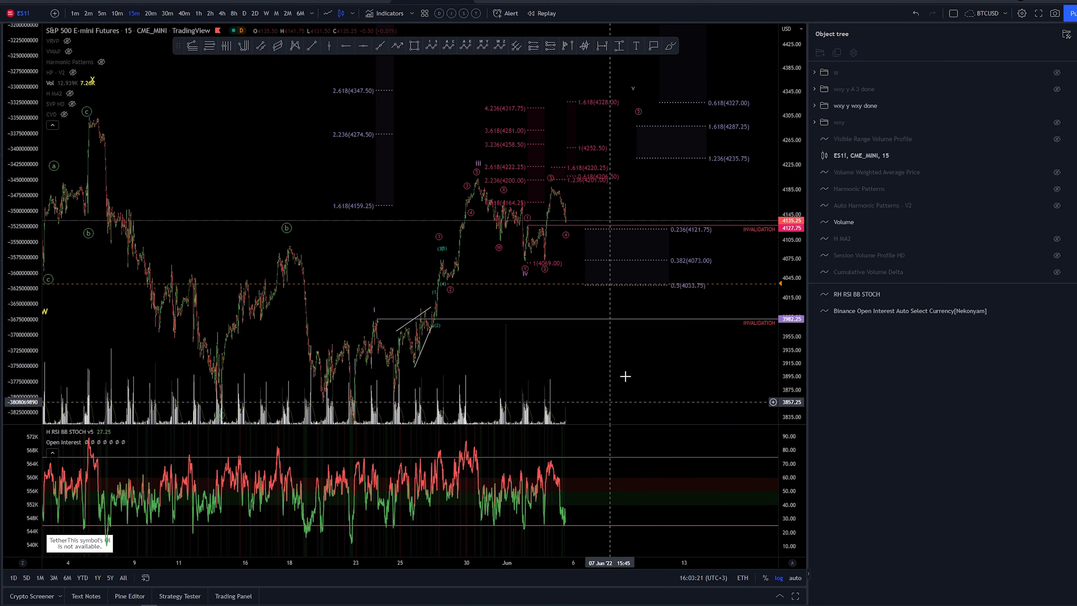
{"action": "scroll", "coordinate": [776, 284], "scroll_direction": "up", "scroll_amount": 3}
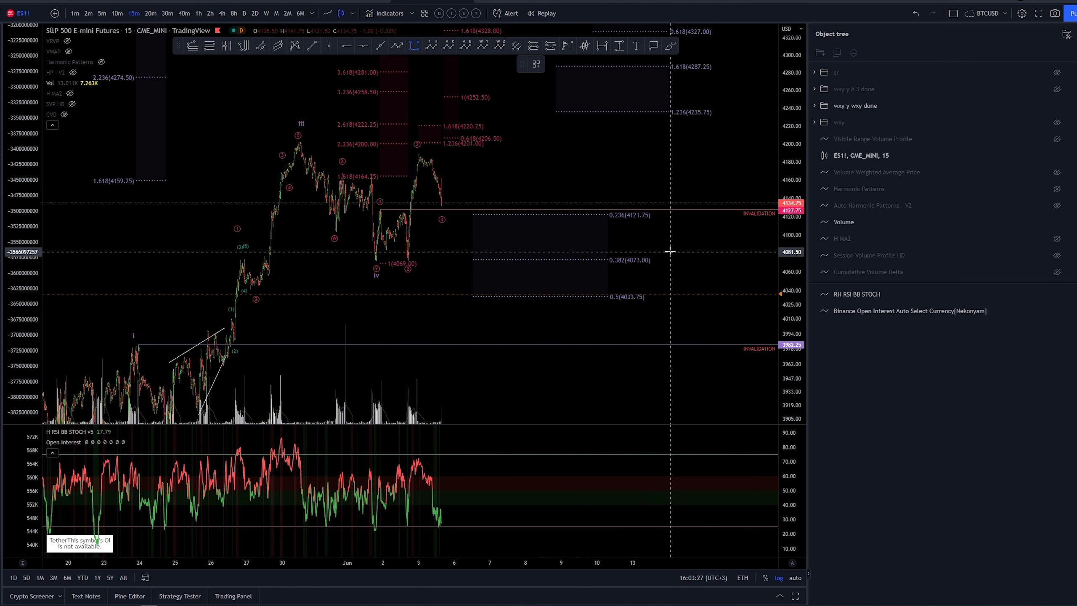
{"action": "left_click_drag", "start_coordinate": [669, 251], "coordinate": [207, 269]}
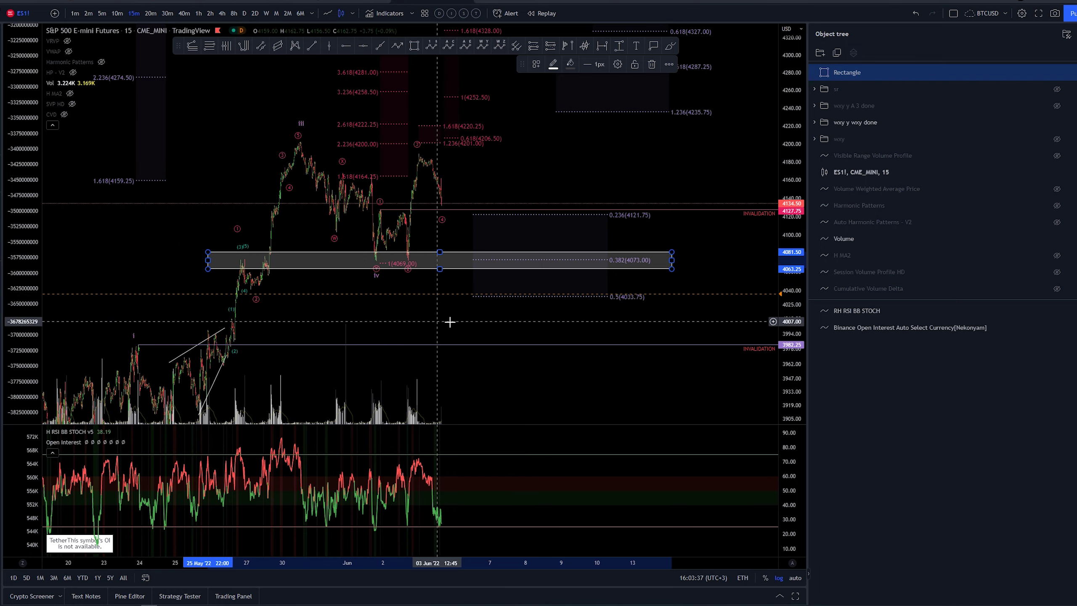
{"action": "scroll", "coordinate": [452, 322], "scroll_direction": "down", "scroll_amount": 3}
{"action": "left_click_drag", "start_coordinate": [669, 376], "coordinate": [603, 344]}
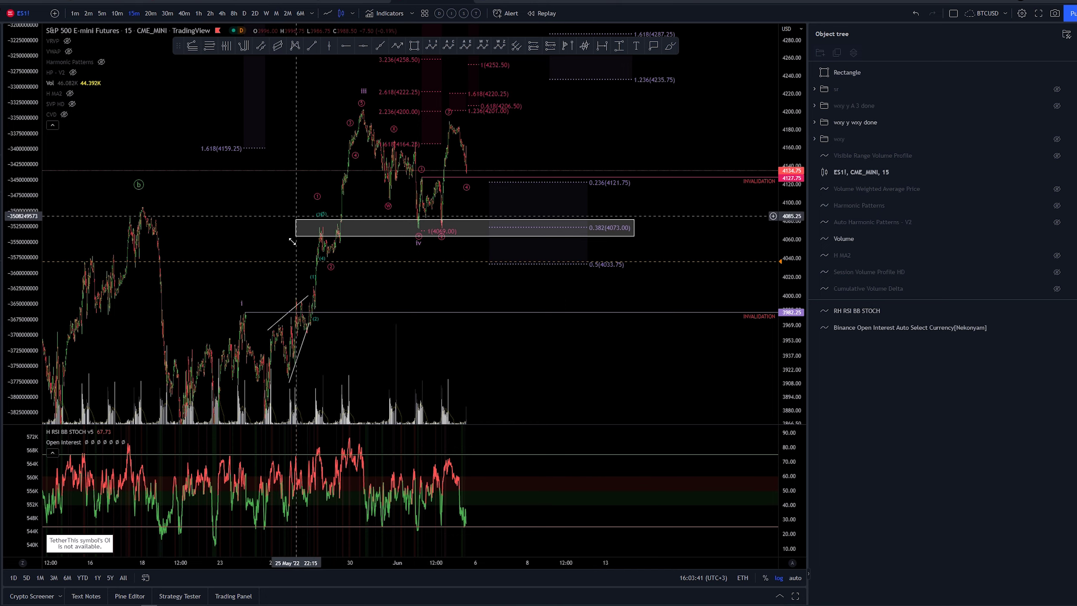
{"action": "left_click_drag", "start_coordinate": [421, 344], "coordinate": [473, 340]}
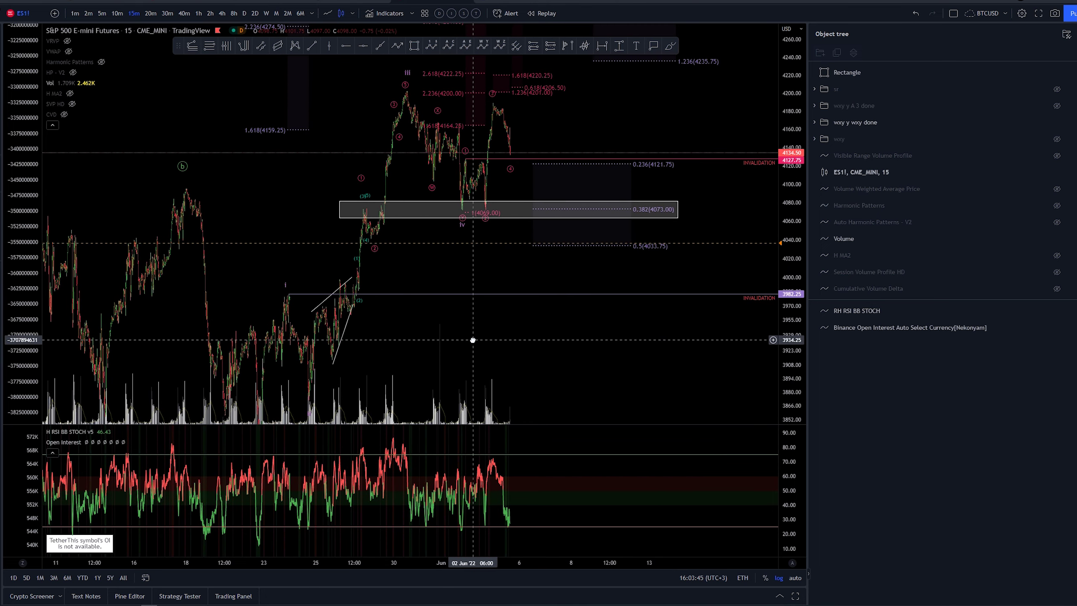
{"action": "left_click", "coordinate": [844, 72]}
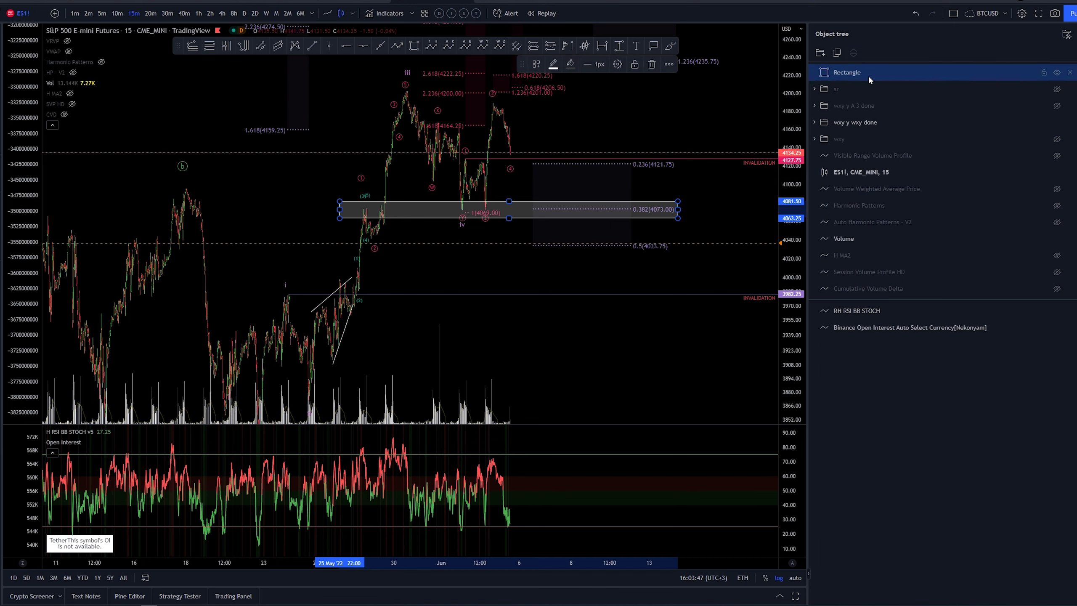
{"action": "key", "text": "Delete"}
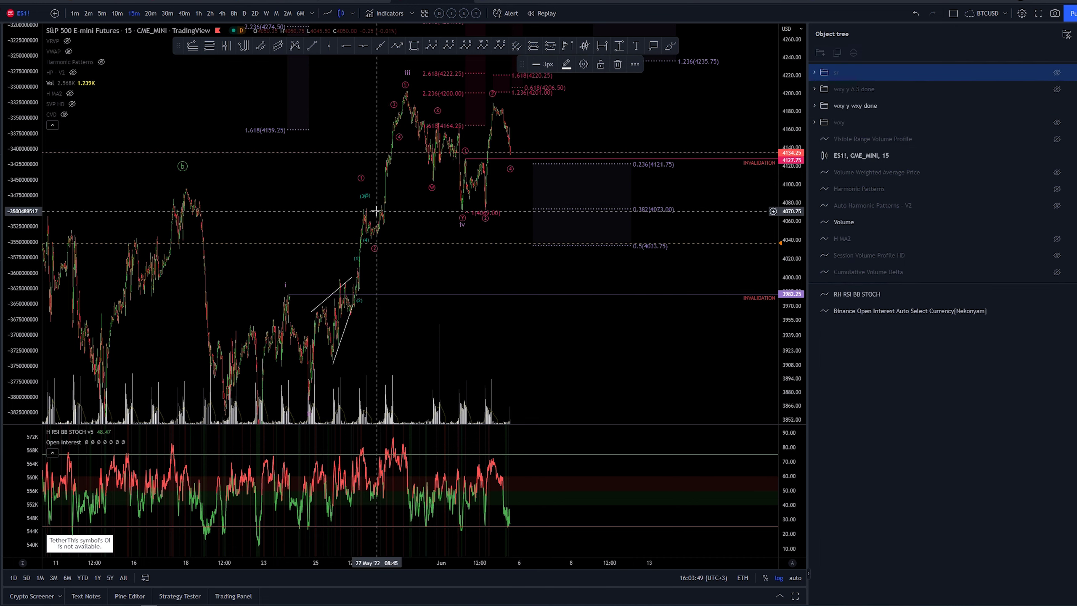
Inspect the anchor points of the pink Fibonacci extensions around circled waves 1 and 2.
{"action": "left_click", "coordinate": [470, 211]}
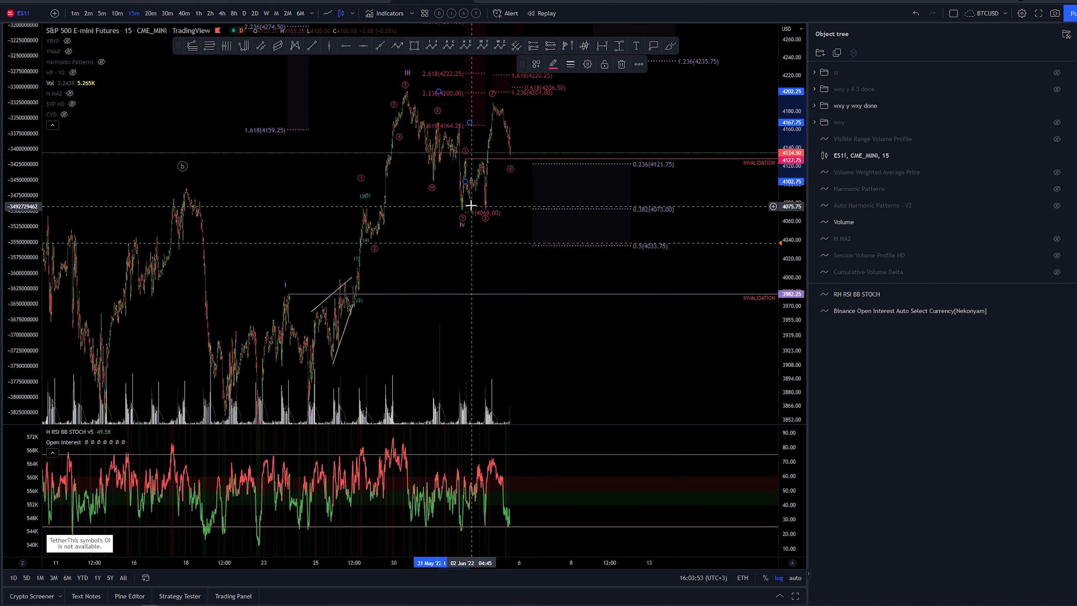
{"action": "left_click", "coordinate": [503, 225]}
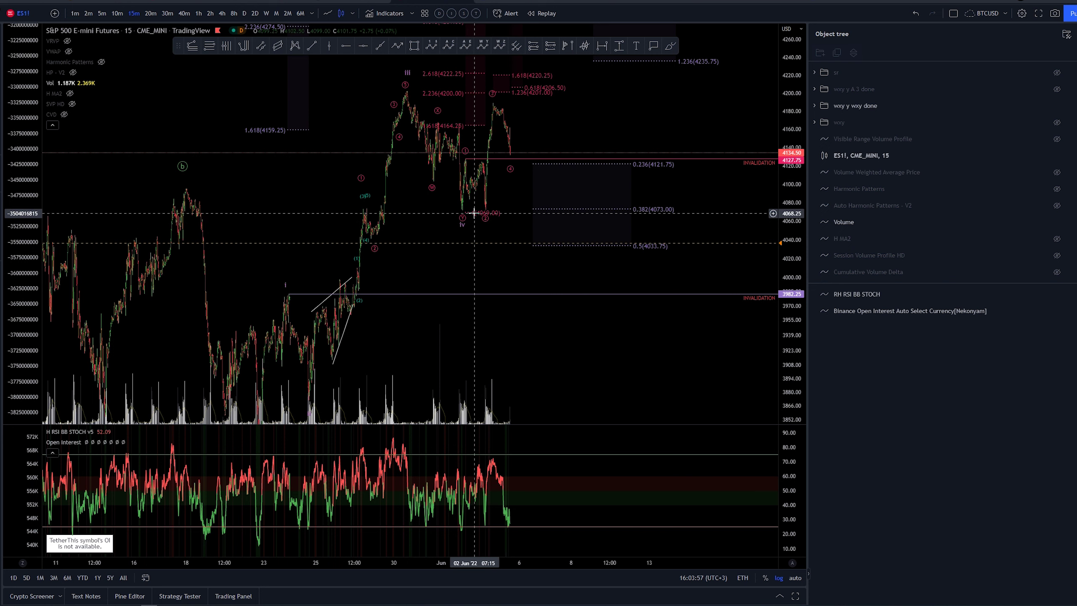
{"action": "left_click", "coordinate": [475, 213]}
{"action": "key", "text": "Delete"}
{"action": "left_click", "coordinate": [432, 125]}
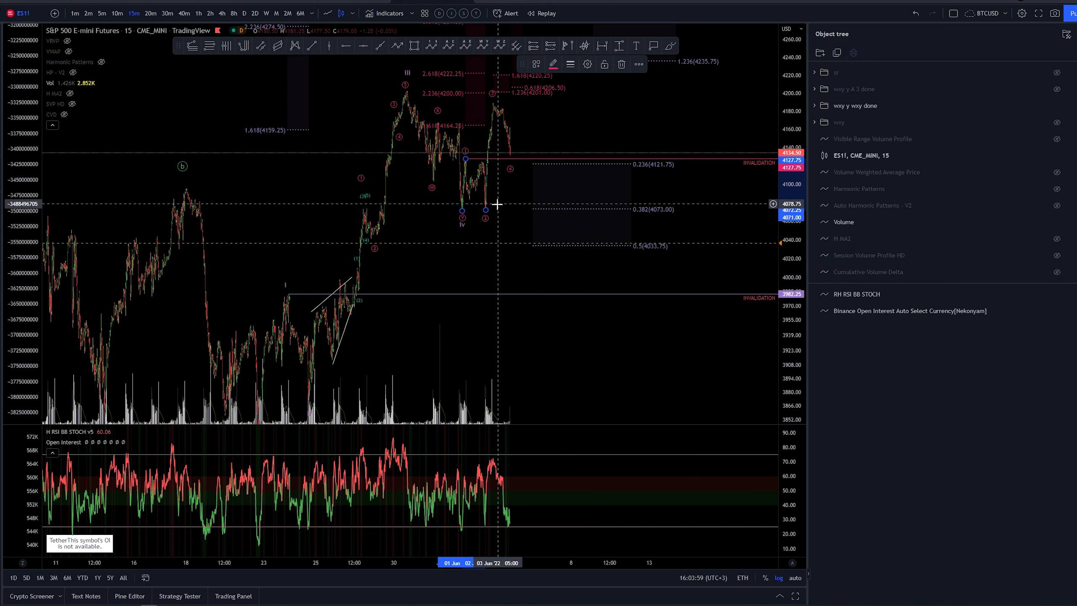
{"action": "mouse_move", "coordinate": [497, 204]}
{"action": "left_mouse_down"}
{"action": "mouse_move", "coordinate": [581, 258]}
{"action": "mouse_move", "coordinate": [478, 259]}
{"action": "left_mouse_up"}
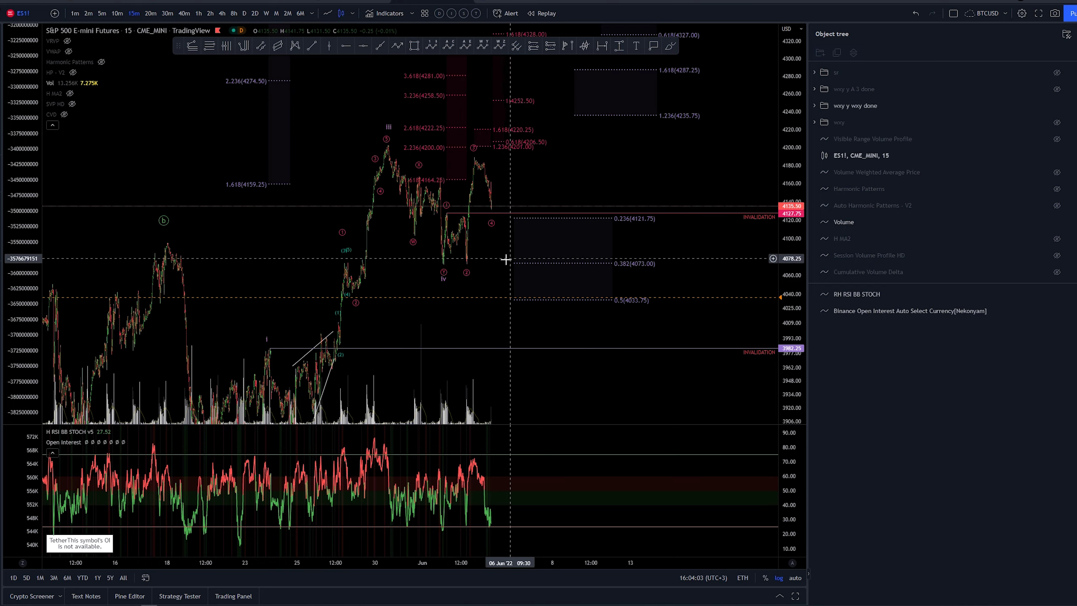
{"action": "scroll", "coordinate": [505, 259], "scroll_direction": "up", "scroll_amount": 5}
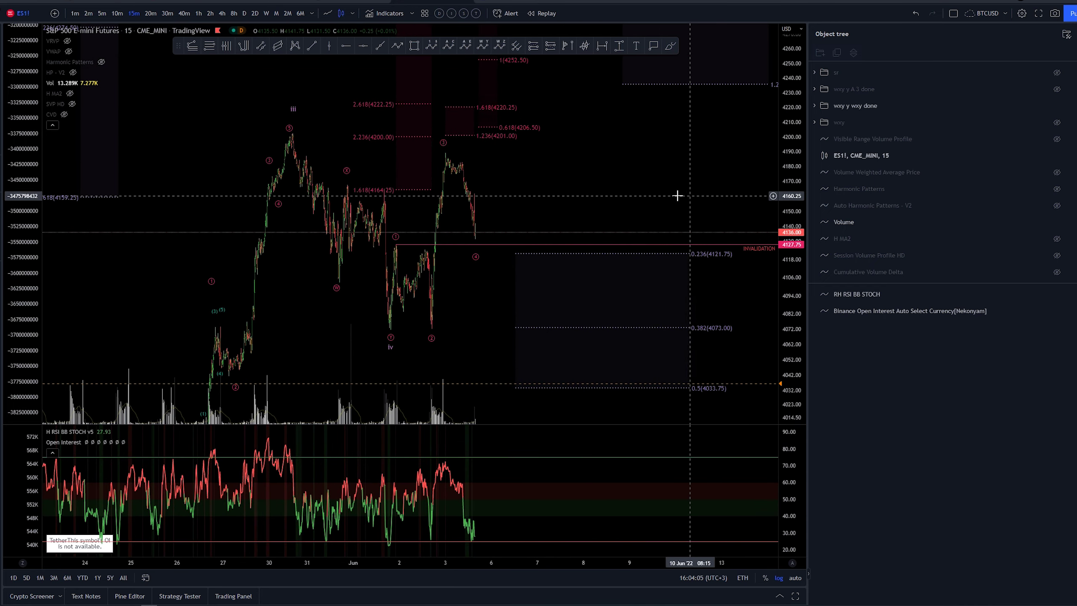
Move the circled 5 label near the pink 1 (4252.50) level and shift the 0.618–1.618 extension right to about 6 June.
{"action": "left_click_drag", "start_coordinate": [570, 185], "coordinate": [500, 174]}
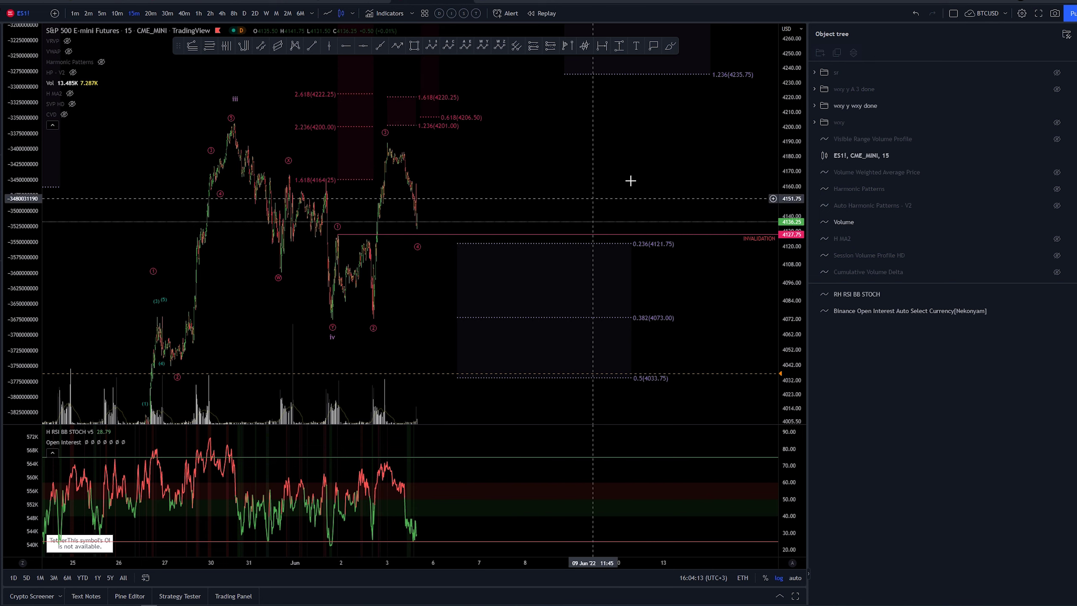
{"action": "scroll", "coordinate": [636, 187], "scroll_direction": "down", "scroll_amount": 2}
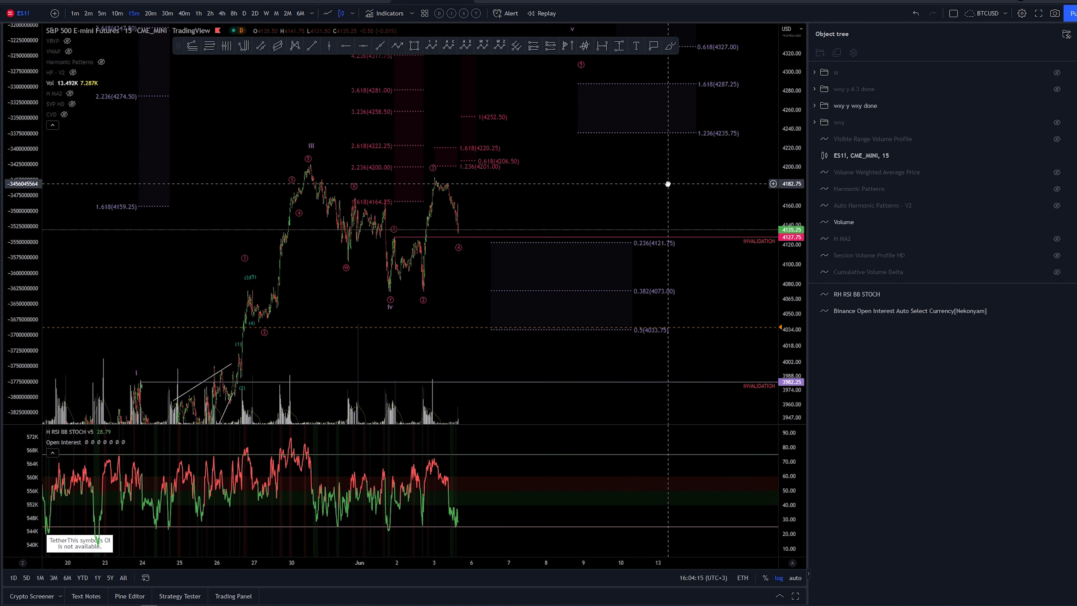
{"action": "scroll", "coordinate": [381, 191], "scroll_direction": "up", "scroll_amount": 2}
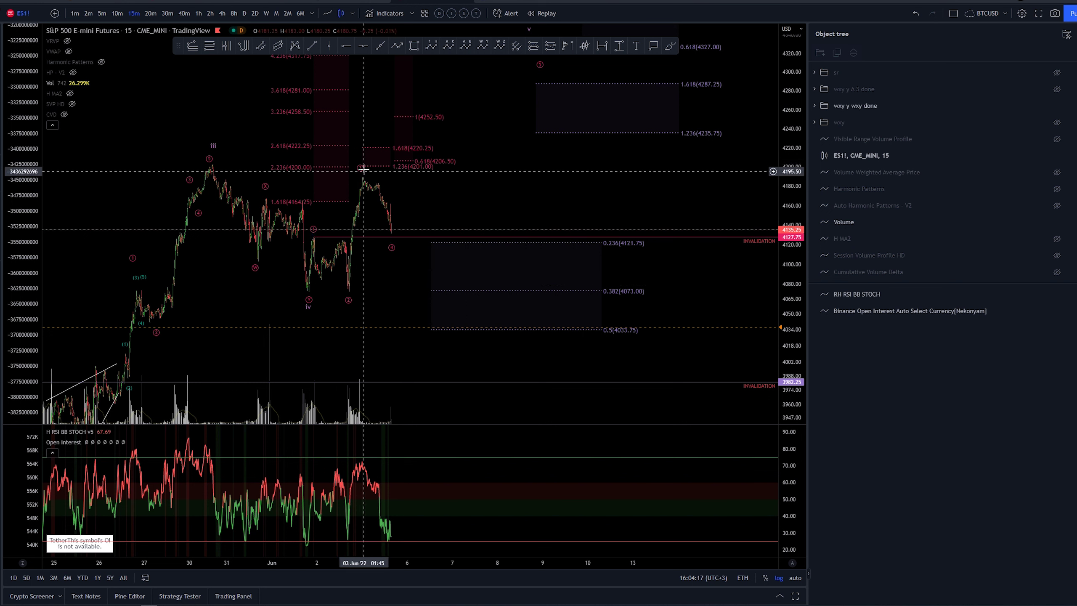
{"action": "left_click_drag", "start_coordinate": [540, 70], "coordinate": [494, 118]}
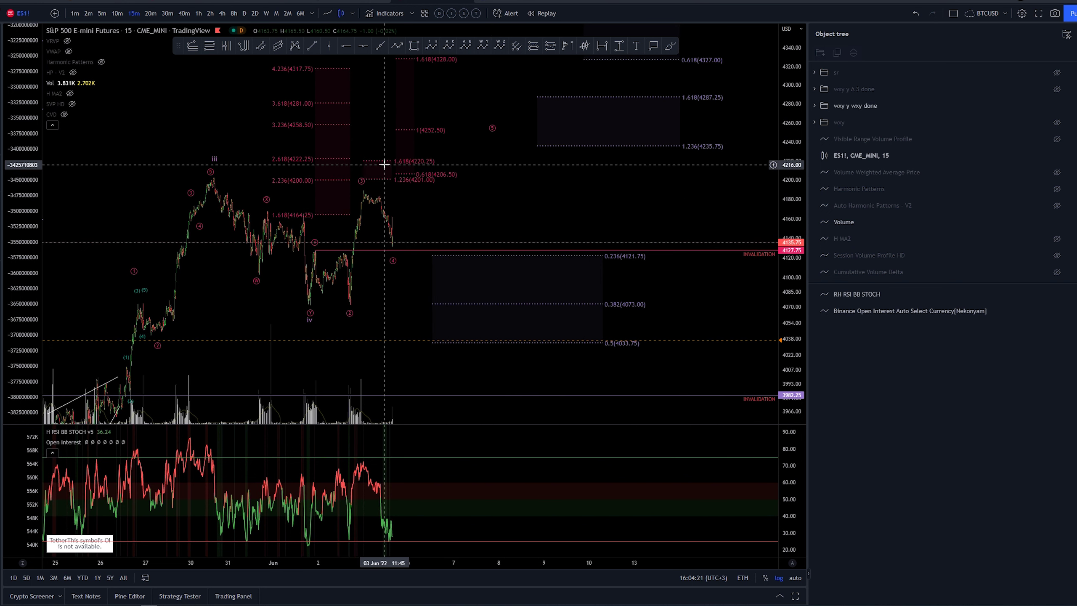
{"action": "left_click", "coordinate": [368, 166]}
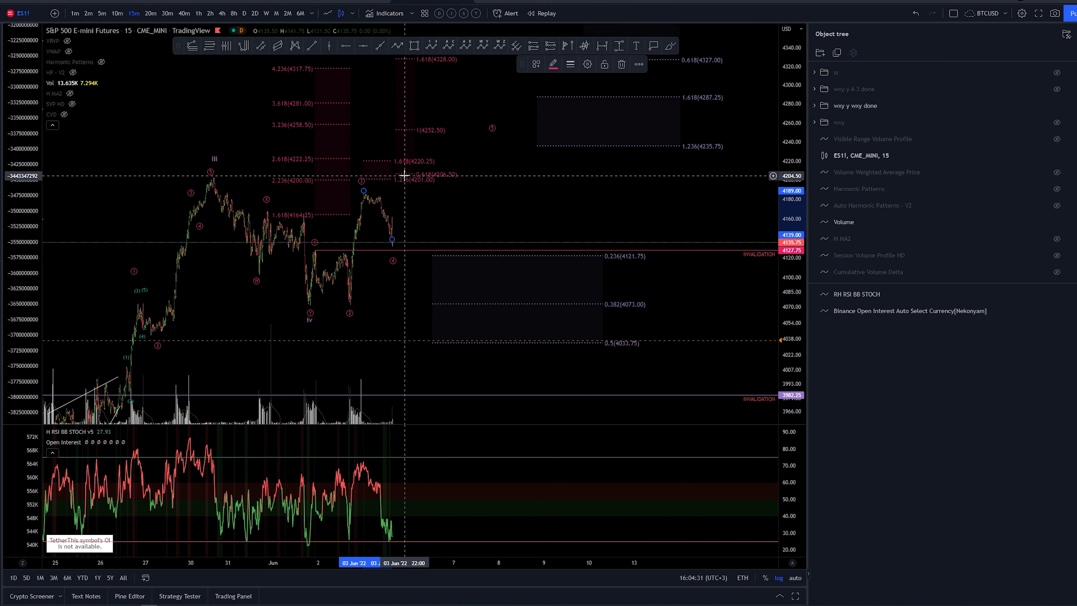
{"action": "left_click_drag", "start_coordinate": [408, 179], "coordinate": [435, 174]}
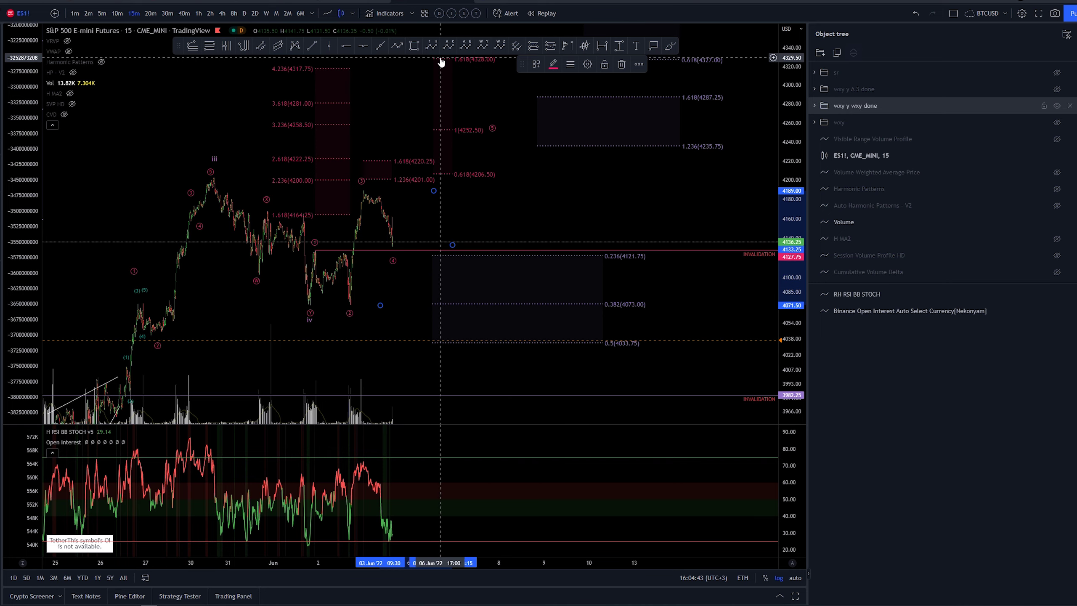
Shift the purple 1.236–1.618 extension (4235.75–4287.25) slightly later in time, to about 9 June.
{"action": "scroll", "coordinate": [723, 201], "scroll_direction": "down", "scroll_amount": 5}
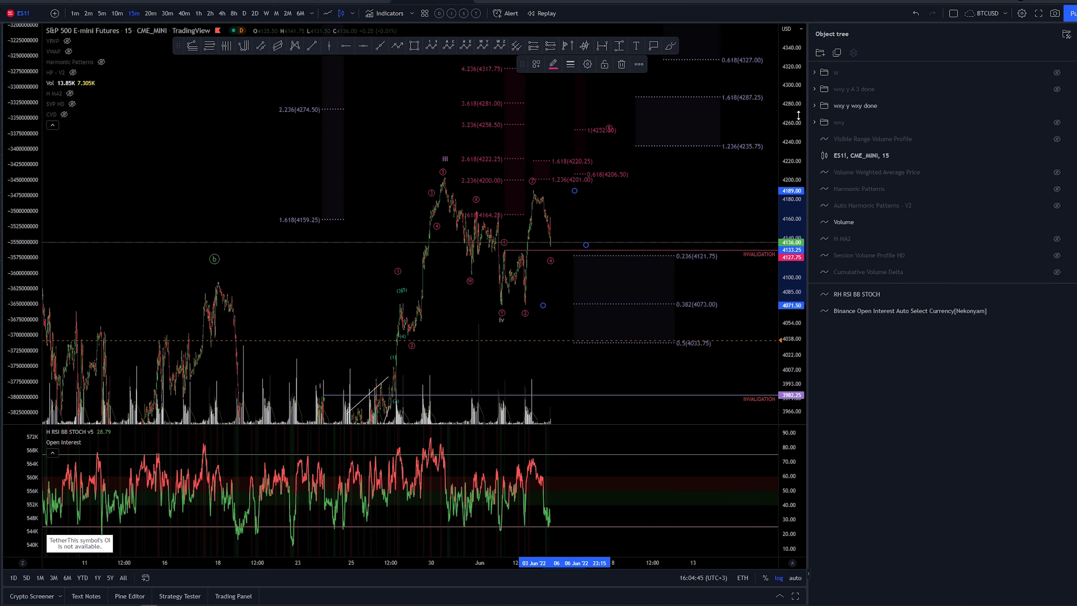
{"action": "left_click_drag", "start_coordinate": [798, 116], "coordinate": [797, 293]}
{"action": "scroll", "coordinate": [701, 331], "scroll_direction": "down", "scroll_amount": 2}
{"action": "left_click_drag", "start_coordinate": [679, 368], "coordinate": [561, 299]}
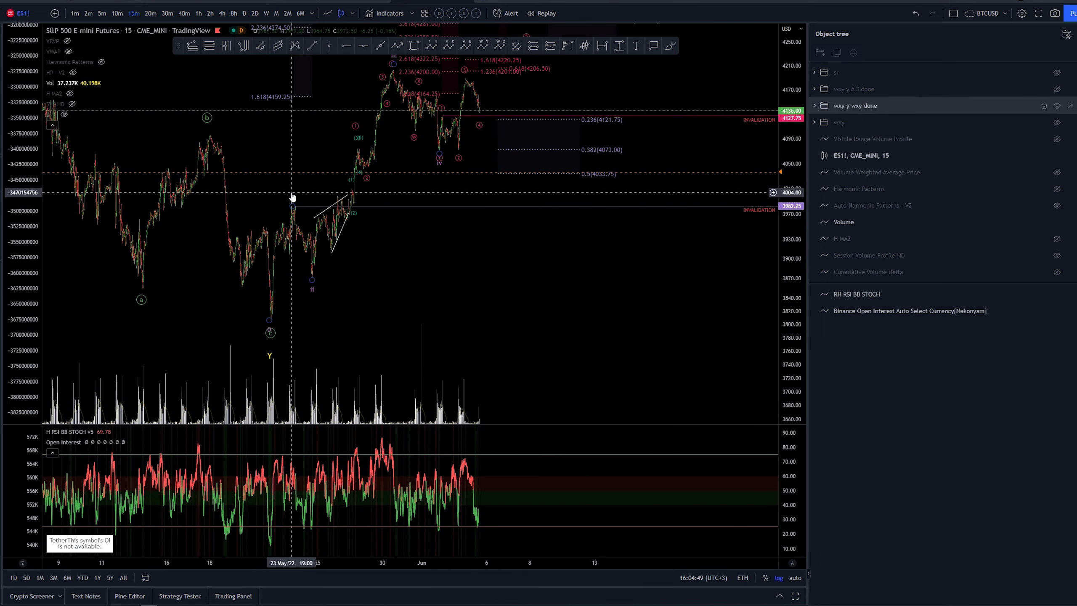
{"action": "left_click_drag", "start_coordinate": [496, 324], "coordinate": [517, 421]}
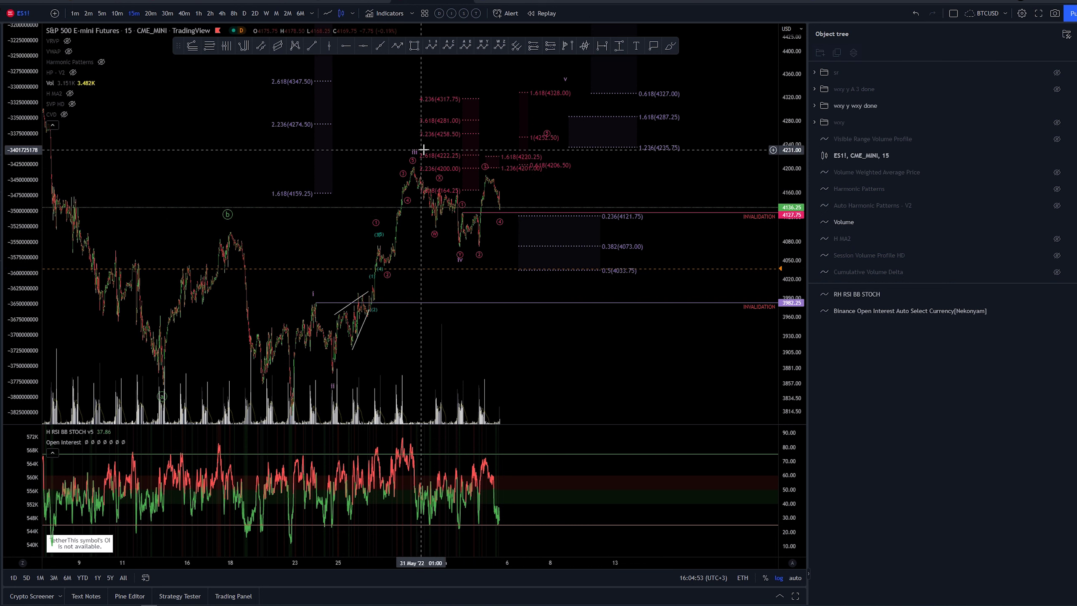
{"action": "left_click", "coordinate": [414, 162]}
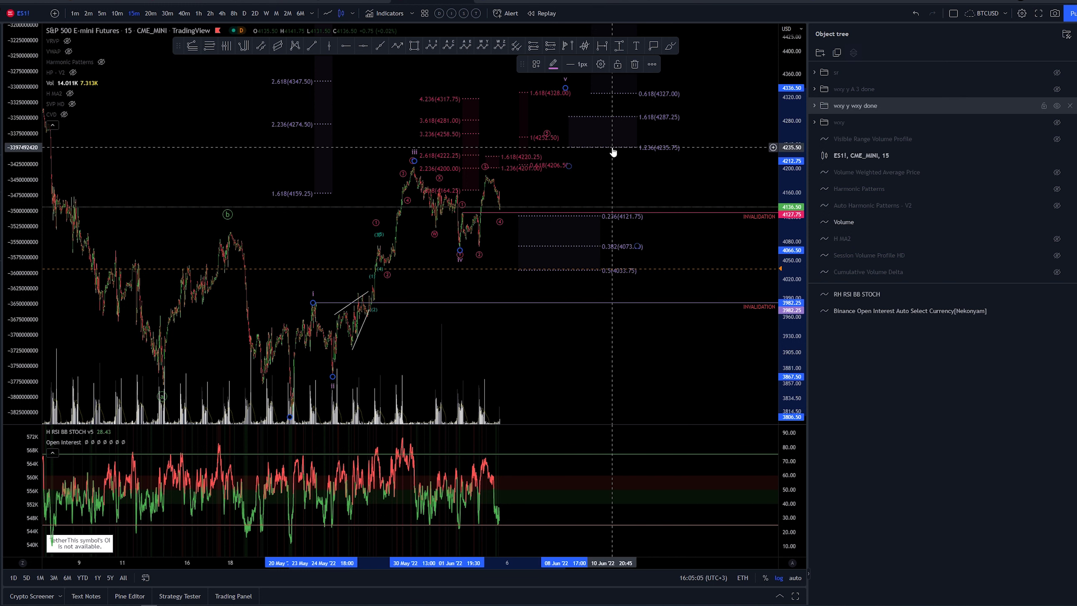
{"action": "mouse_move", "coordinate": [612, 151]}
{"action": "left_mouse_down"}
{"action": "mouse_move", "coordinate": [489, 144]}
{"action": "mouse_move", "coordinate": [627, 147]}
{"action": "left_mouse_up"}
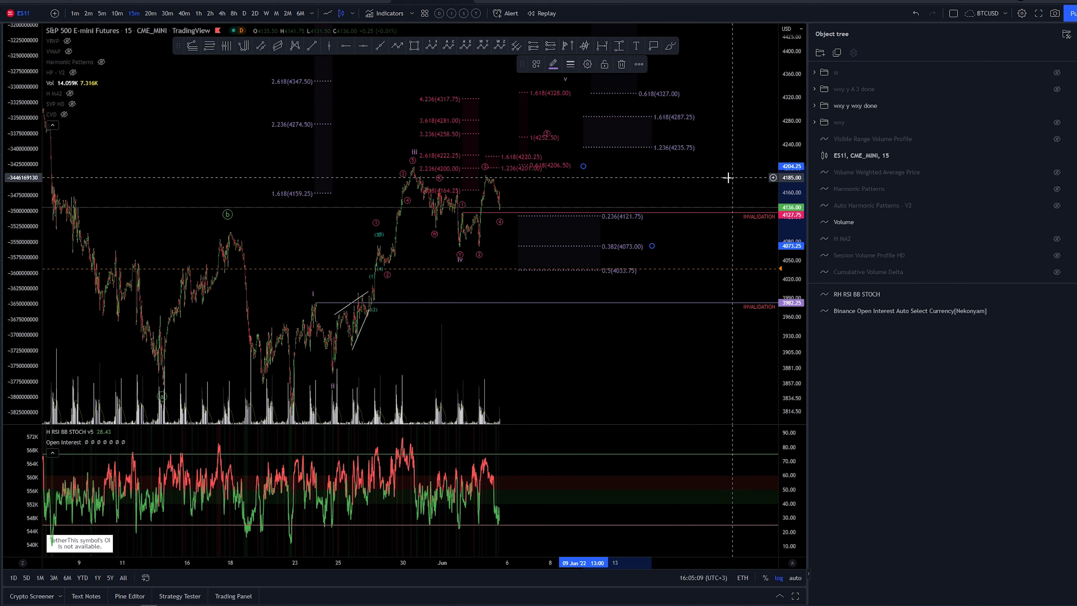
Adjust the purple 0.618–1 extension's last anchor to about 4072.50 and place the circled 5 label near the pink 1.618 (4328.00) level.
{"action": "left_click_drag", "start_coordinate": [791, 178], "coordinate": [791, 194]}
{"action": "left_click_drag", "start_coordinate": [689, 173], "coordinate": [674, 194]}
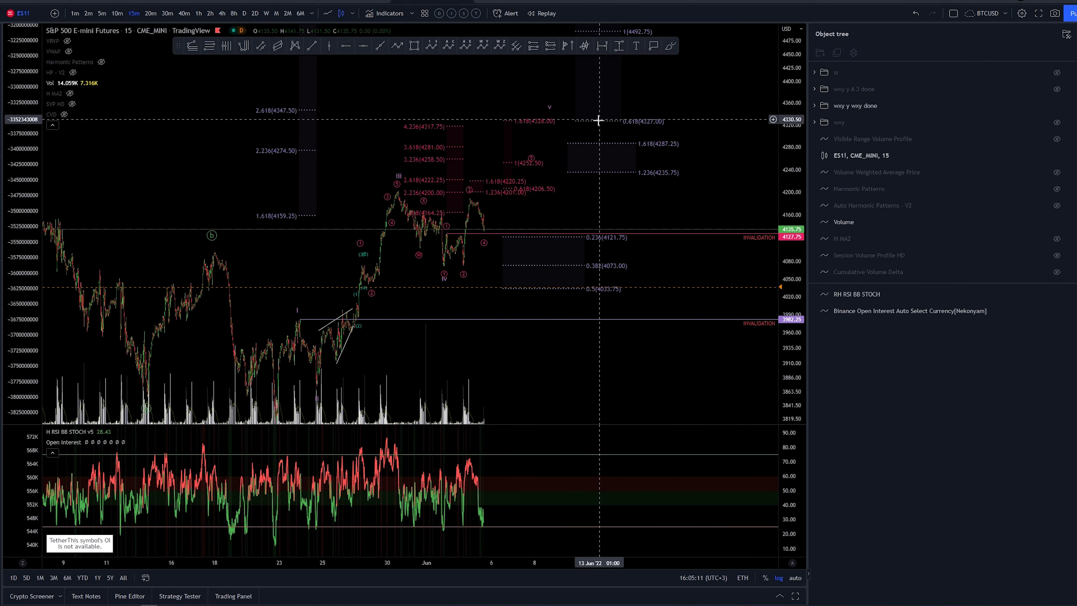
{"action": "left_click", "coordinate": [587, 146]}
{"action": "left_click_drag", "start_coordinate": [796, 131], "coordinate": [780, 210]}
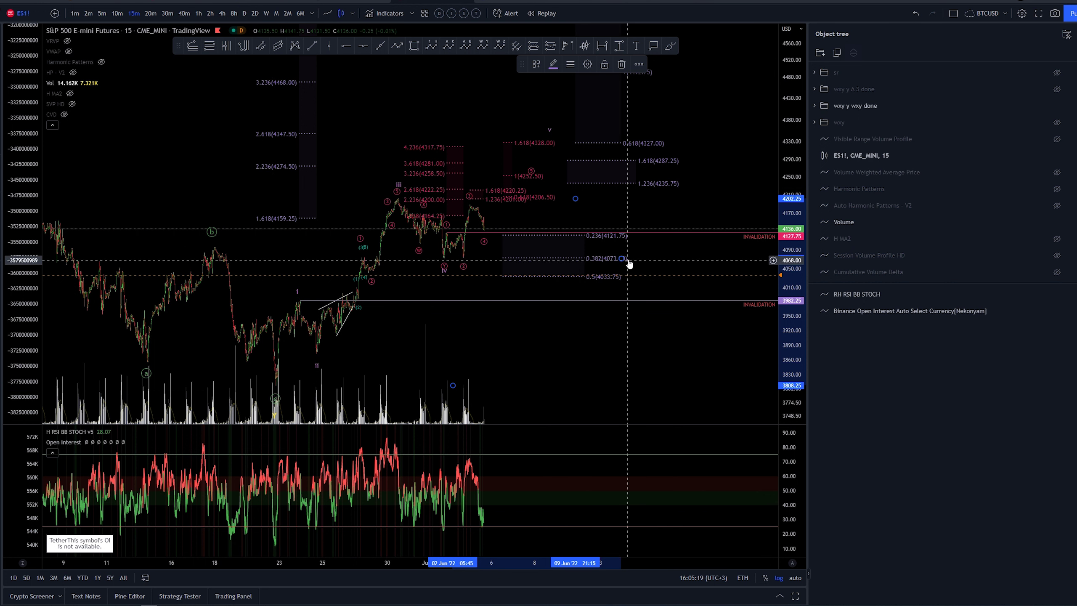
{"action": "left_click_drag", "start_coordinate": [622, 258], "coordinate": [626, 258]}
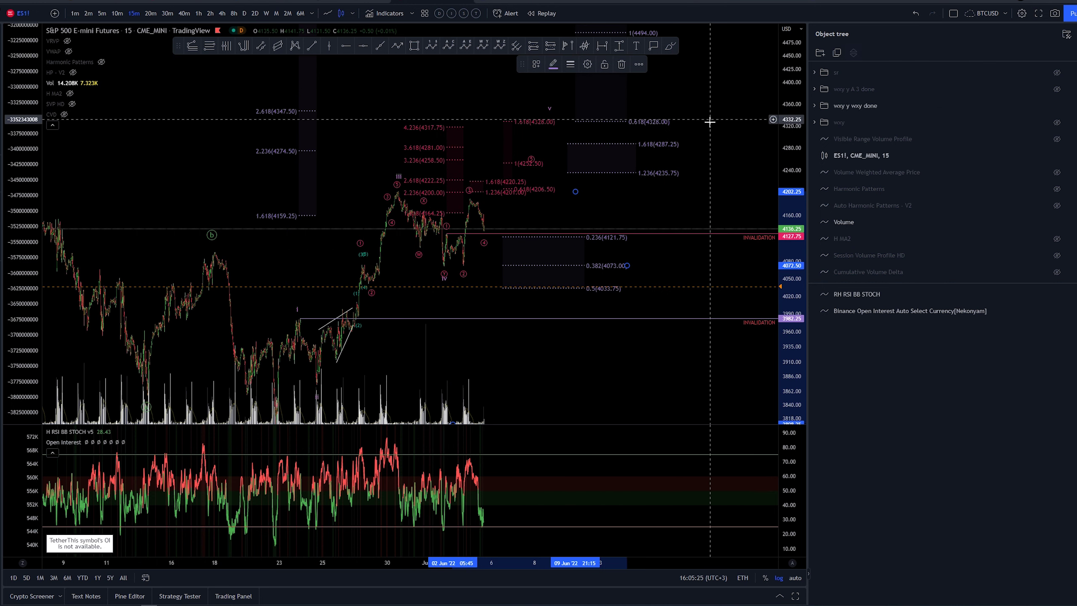
{"action": "scroll", "coordinate": [619, 196], "scroll_direction": "up", "scroll_amount": 1}
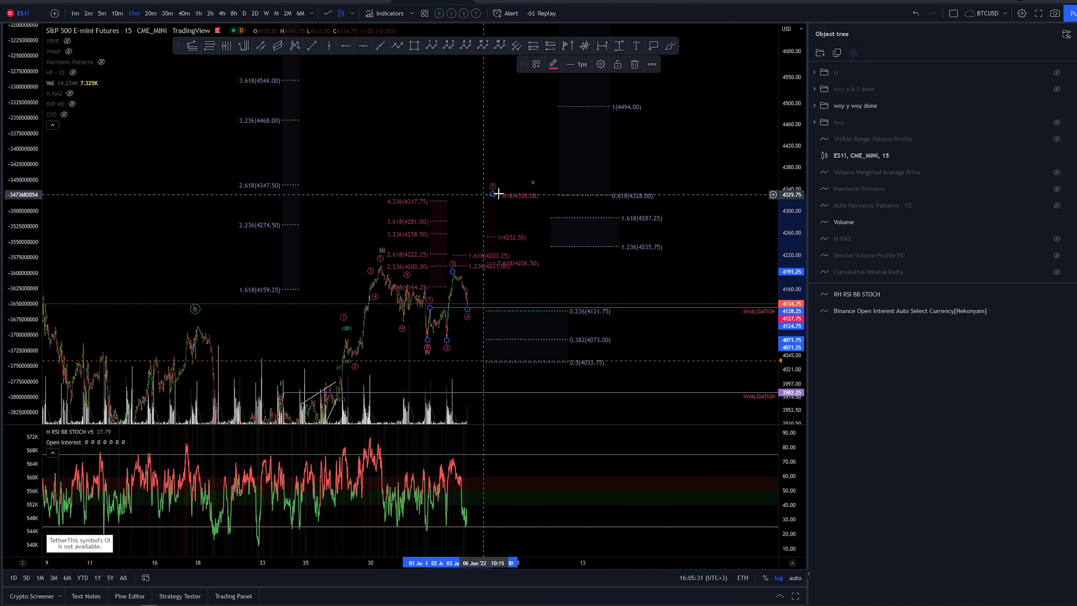
Measure the price move from the current price up to the 0.618 (4328.00) level.
{"action": "left_click", "coordinate": [553, 303], "text": "shift"}
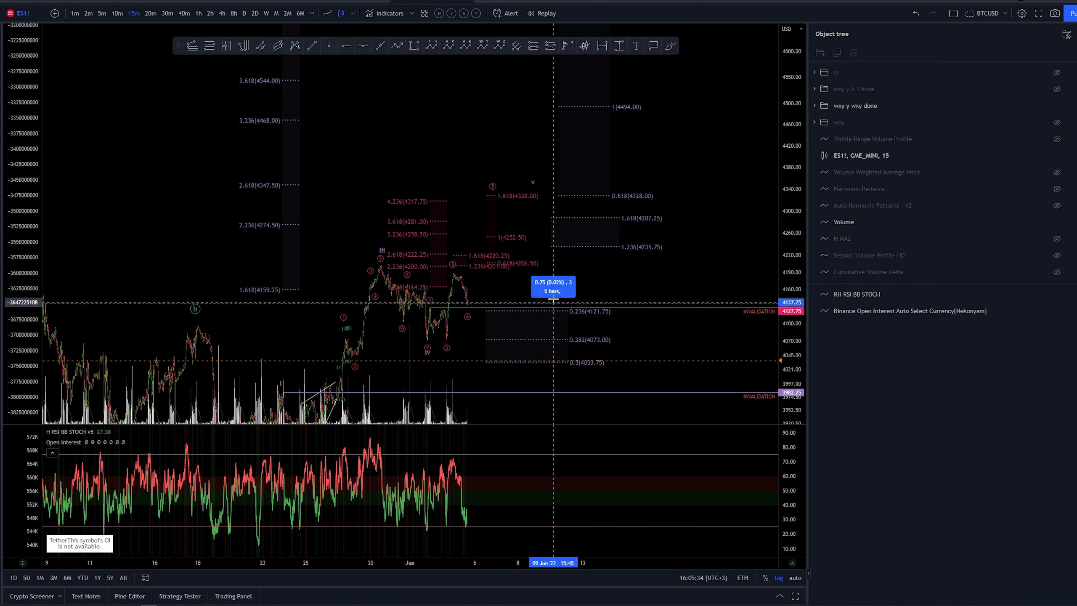
{"action": "left_click", "coordinate": [553, 196]}
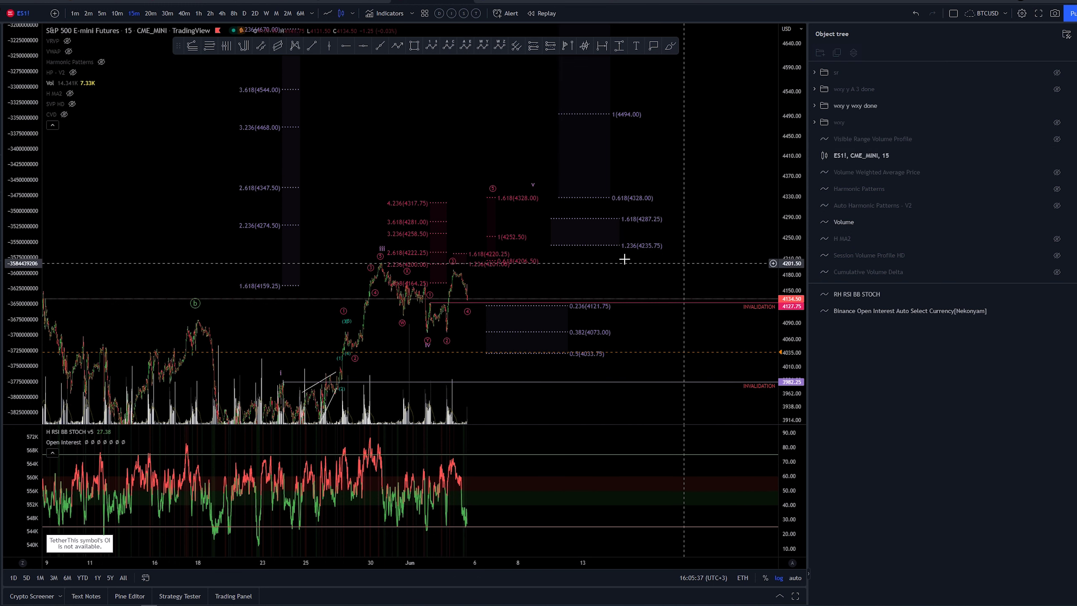
Examine the latest price action above the 4127.75 invalidation line together with the RSI low on 3 June.
{"action": "scroll", "coordinate": [628, 228], "scroll_direction": "up", "scroll_amount": 5}
{"action": "left_click_drag", "start_coordinate": [641, 206], "coordinate": [658, 179]}
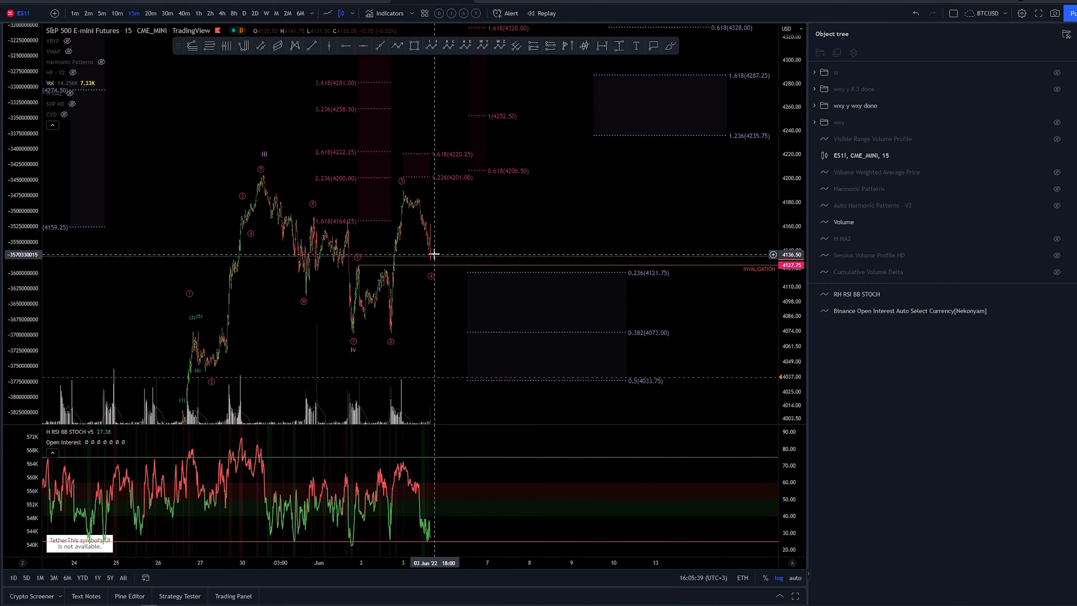
{"action": "scroll", "coordinate": [411, 405], "scroll_direction": "up", "scroll_amount": 5}
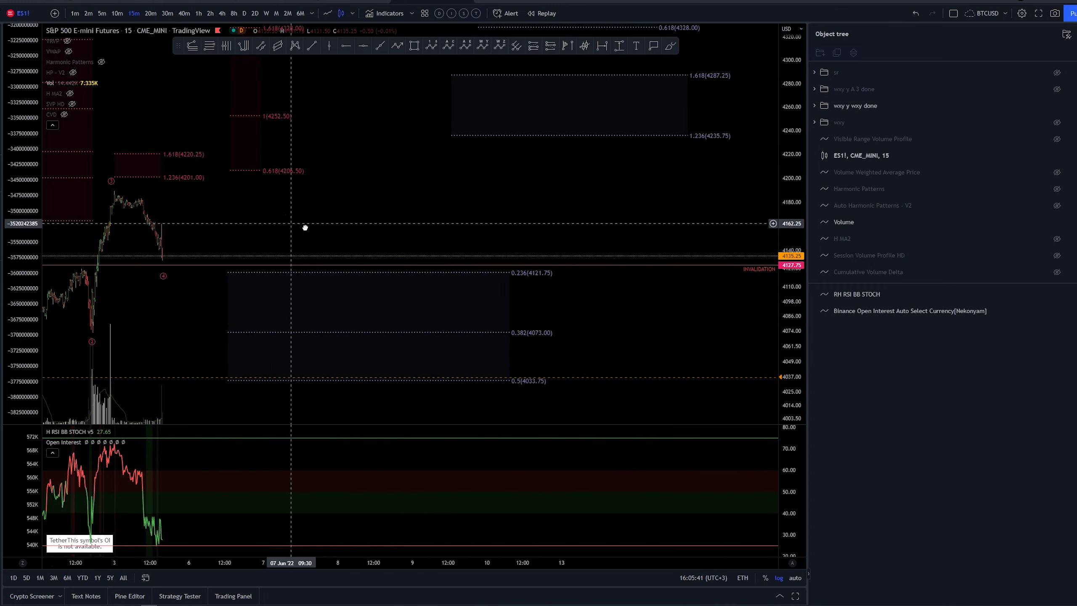
{"action": "left_click_drag", "start_coordinate": [303, 228], "coordinate": [651, 229]}
{"action": "scroll", "coordinate": [652, 273], "scroll_direction": "up", "scroll_amount": 4}
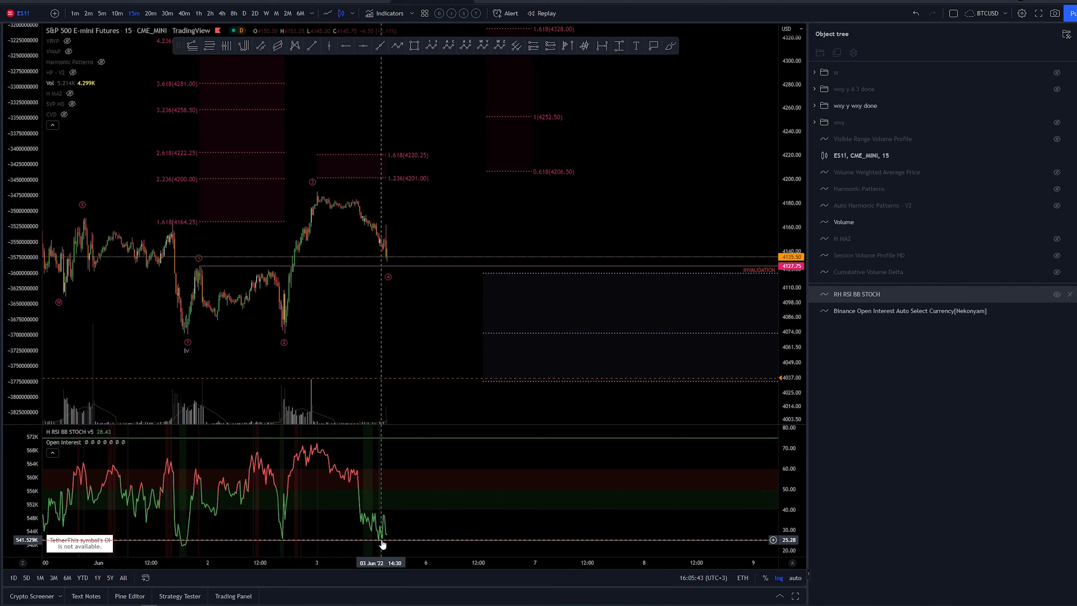
Examine the pink wave count from late May to the latest low against the invalidation line and the upside Fibonacci targets.
{"action": "scroll", "coordinate": [450, 325], "scroll_direction": "down", "scroll_amount": 9}
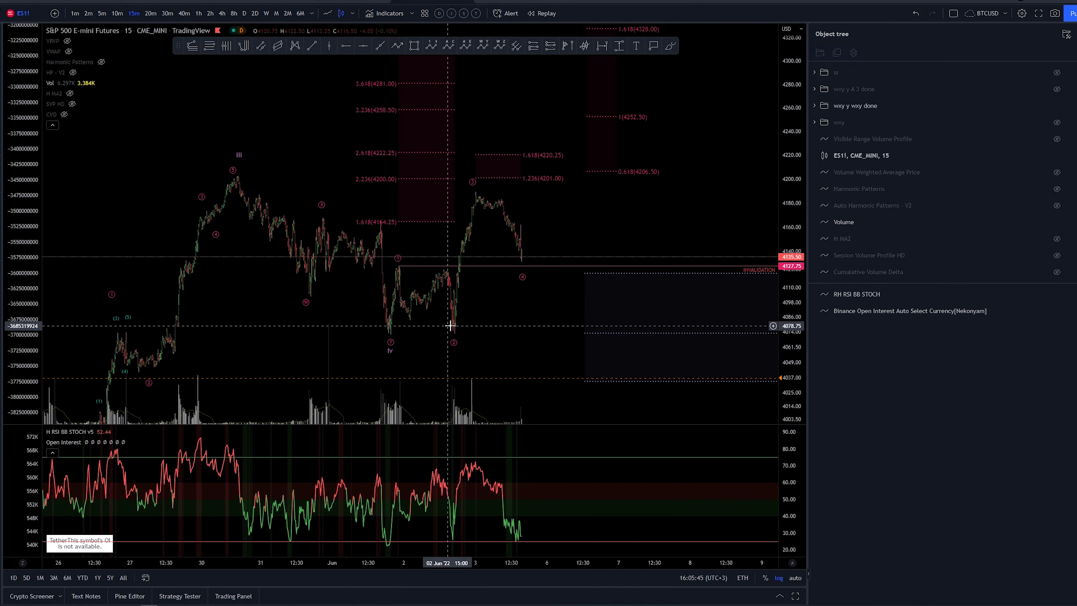
{"action": "left_click_drag", "start_coordinate": [639, 315], "coordinate": [555, 349]}
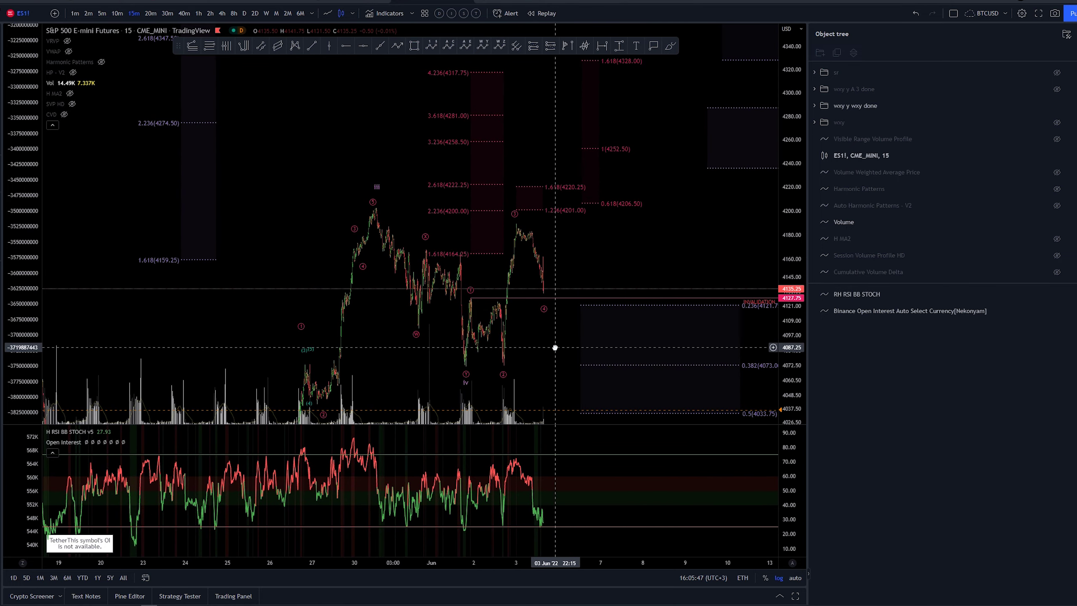
{"action": "scroll", "coordinate": [558, 337], "scroll_direction": "up", "scroll_amount": 3}
{"action": "left_click_drag", "start_coordinate": [786, 349], "coordinate": [785, 204]}
{"action": "left_click_drag", "start_coordinate": [506, 272], "coordinate": [603, 172]}
{"action": "scroll", "coordinate": [604, 169], "scroll_direction": "up", "scroll_amount": 5}
{"action": "left_click_drag", "start_coordinate": [518, 221], "coordinate": [636, 262]}
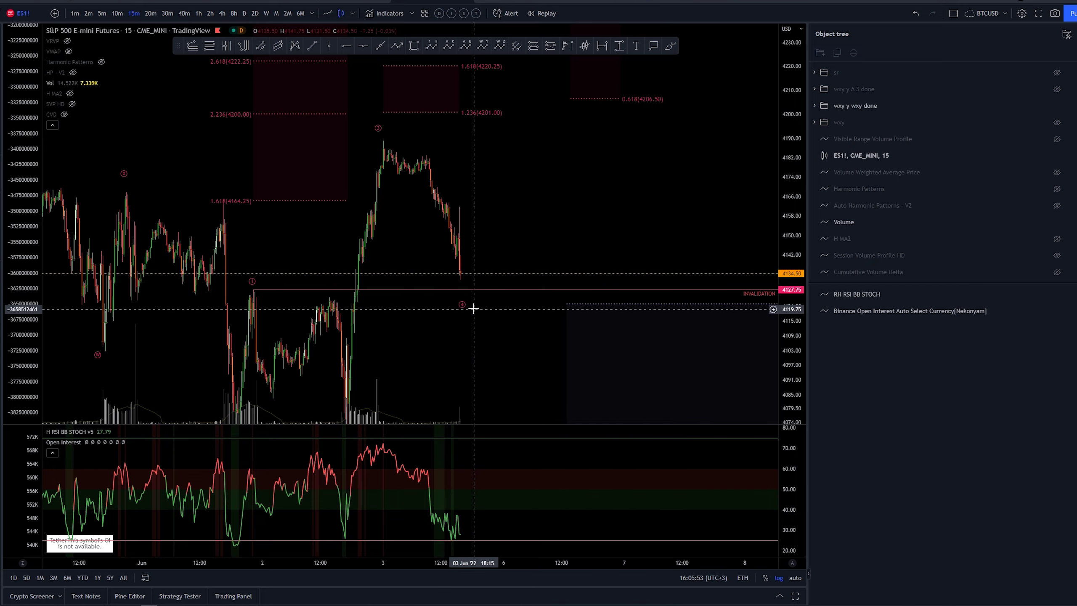
{"action": "scroll", "coordinate": [716, 358], "scroll_direction": "down", "scroll_amount": 5}
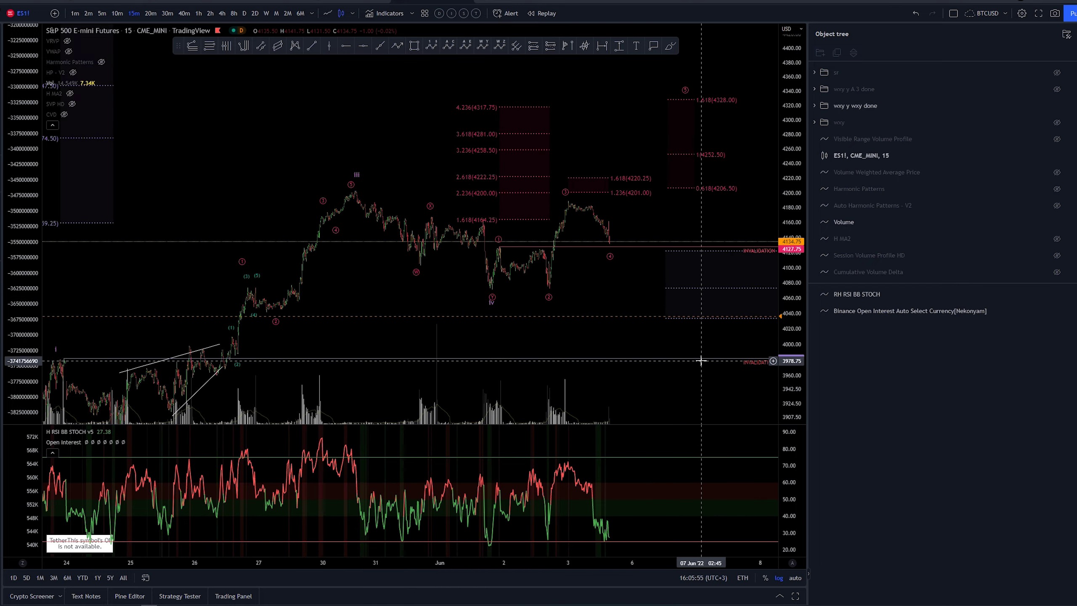
{"action": "left_click_drag", "start_coordinate": [697, 349], "coordinate": [572, 286]}
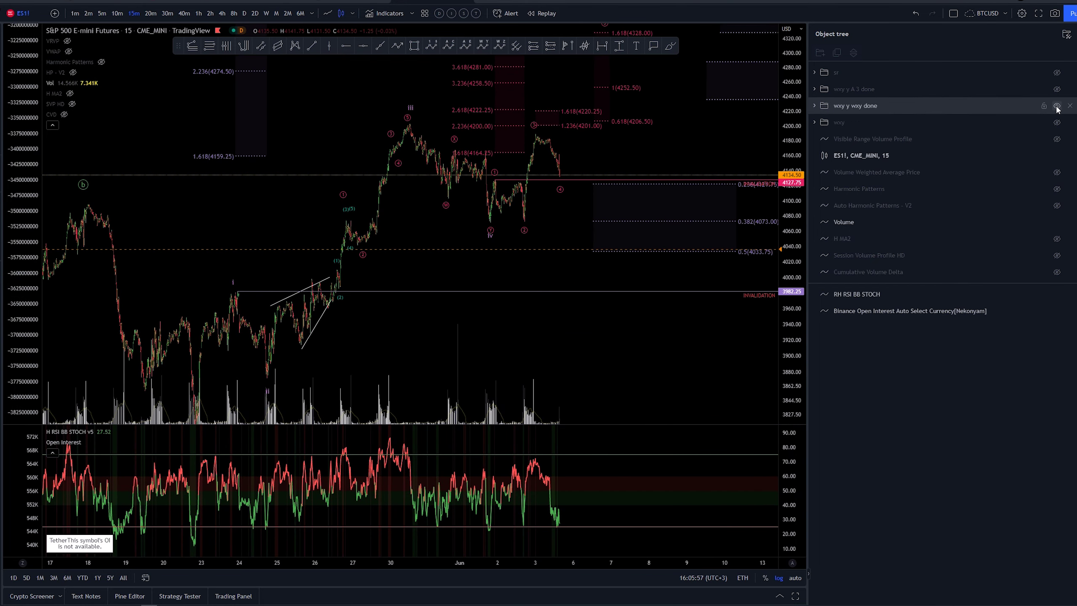
Hide the "wxy y wxy done" drawings, show "wxy y A 3 done", and move the purple iv label to about 4012.50.
{"action": "left_click", "coordinate": [1056, 106]}
{"action": "left_click", "coordinate": [1057, 89]}
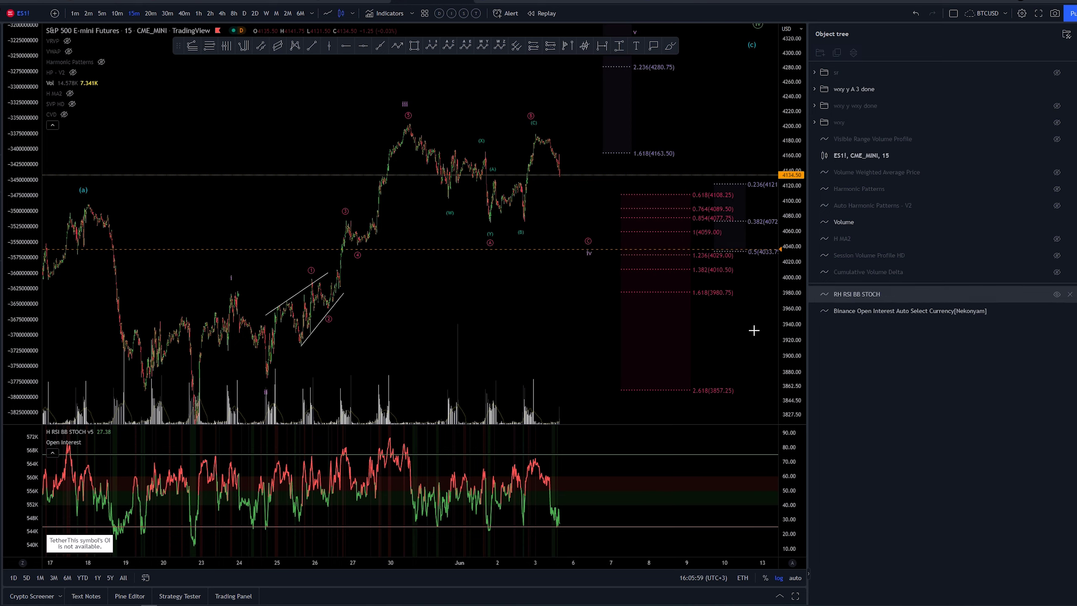
{"action": "scroll", "coordinate": [564, 305], "scroll_direction": "down", "scroll_amount": 3}
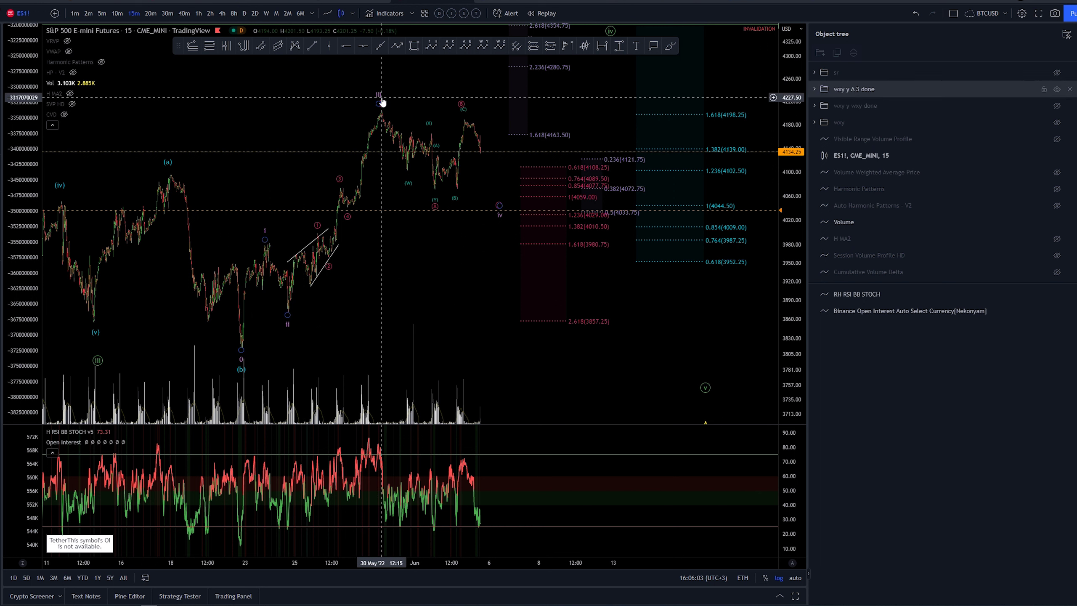
{"action": "left_click", "coordinate": [495, 219]}
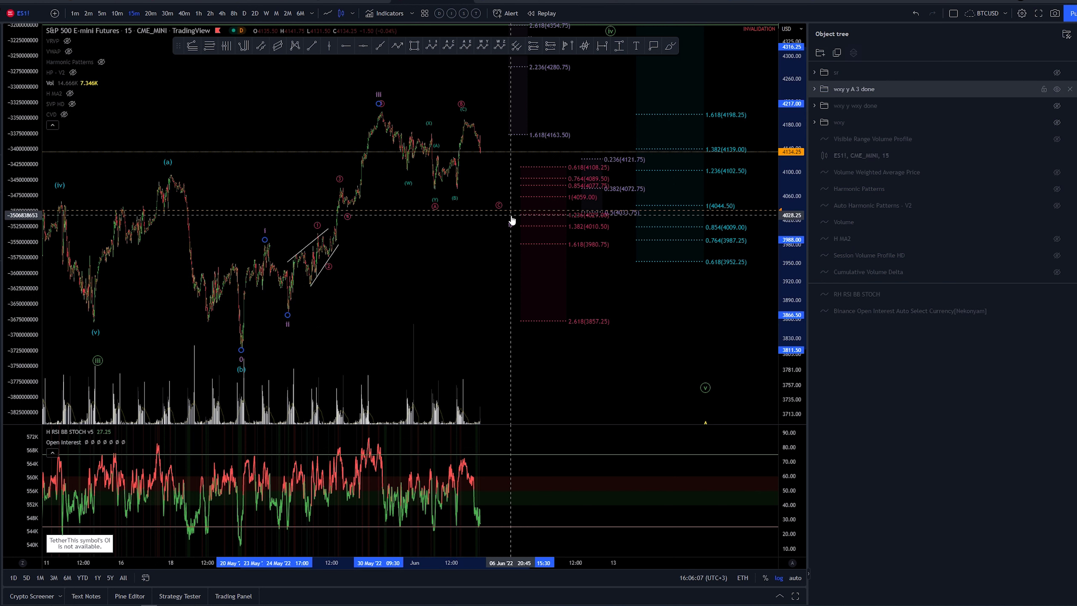
{"action": "left_click", "coordinate": [510, 226]}
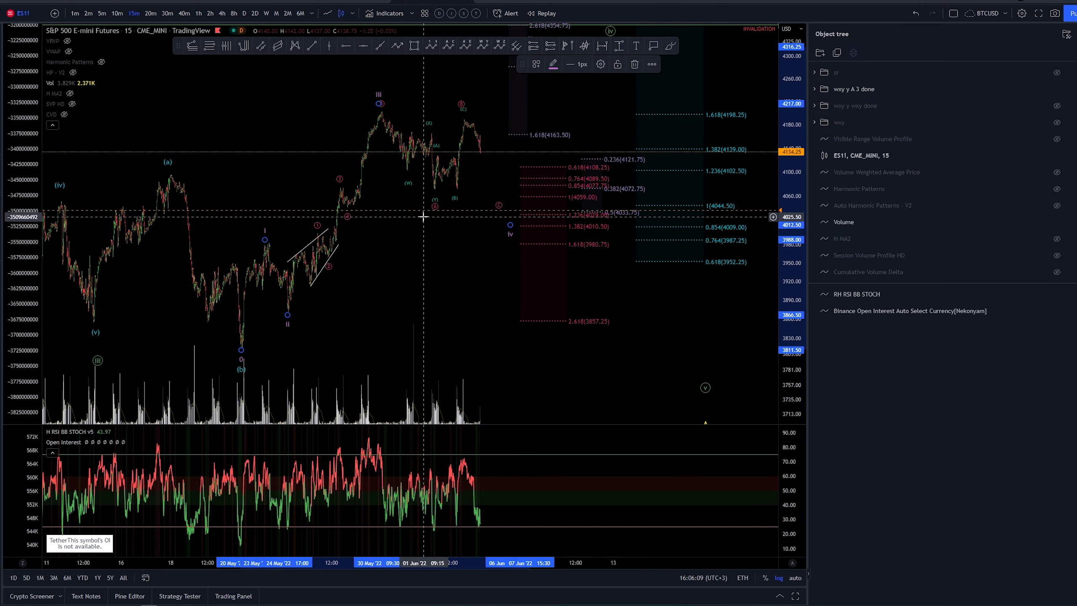
Nudge the purple I label slightly later above the 23 May high, to about 3987.50.
{"action": "scroll", "coordinate": [445, 277], "scroll_direction": "up", "scroll_amount": 5}
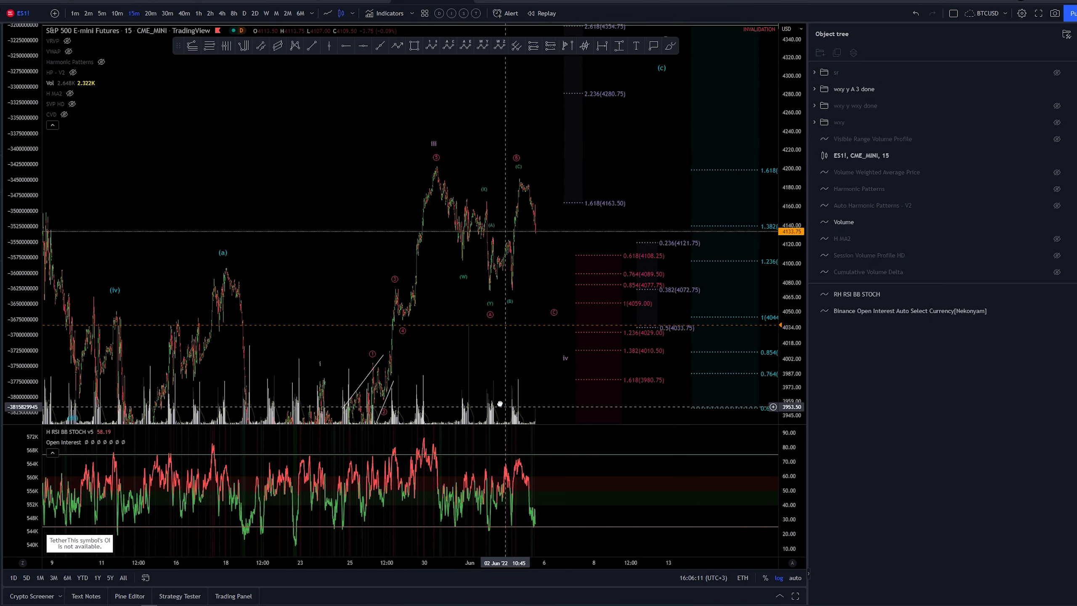
{"action": "left_click_drag", "start_coordinate": [369, 149], "coordinate": [415, 60]}
{"action": "scroll", "coordinate": [416, 61], "scroll_direction": "down", "scroll_amount": 1}
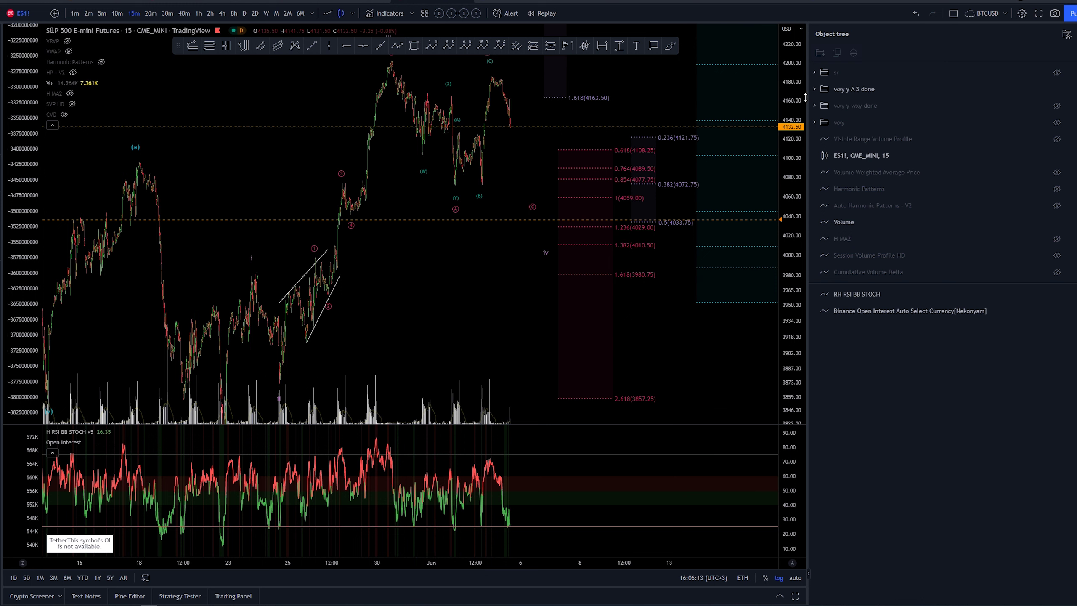
{"action": "left_click_drag", "start_coordinate": [797, 100], "coordinate": [750, 271]}
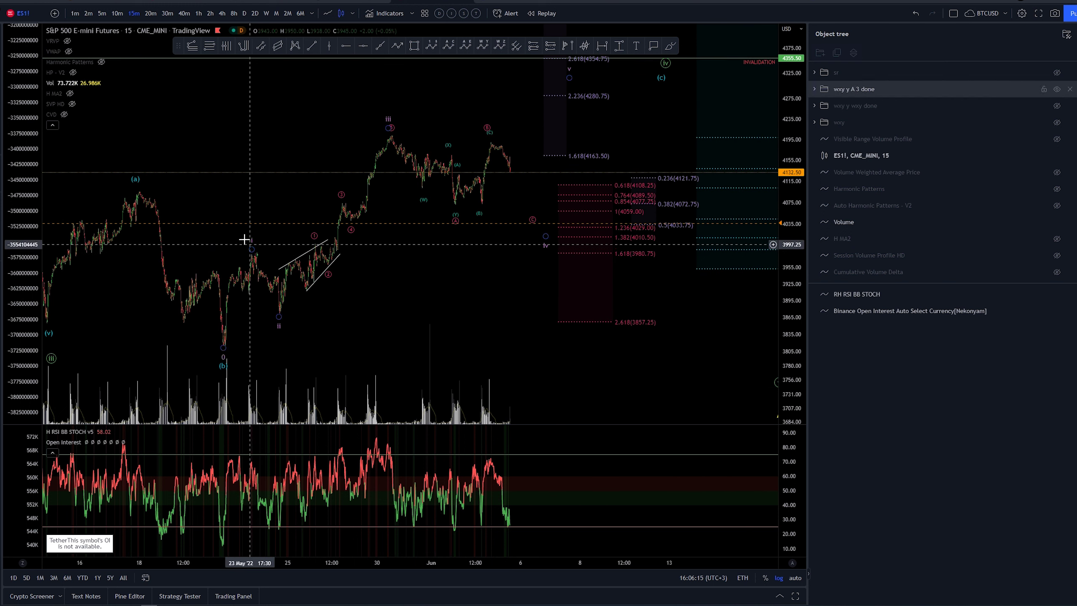
{"action": "left_click_drag", "start_coordinate": [252, 249], "coordinate": [256, 250]}
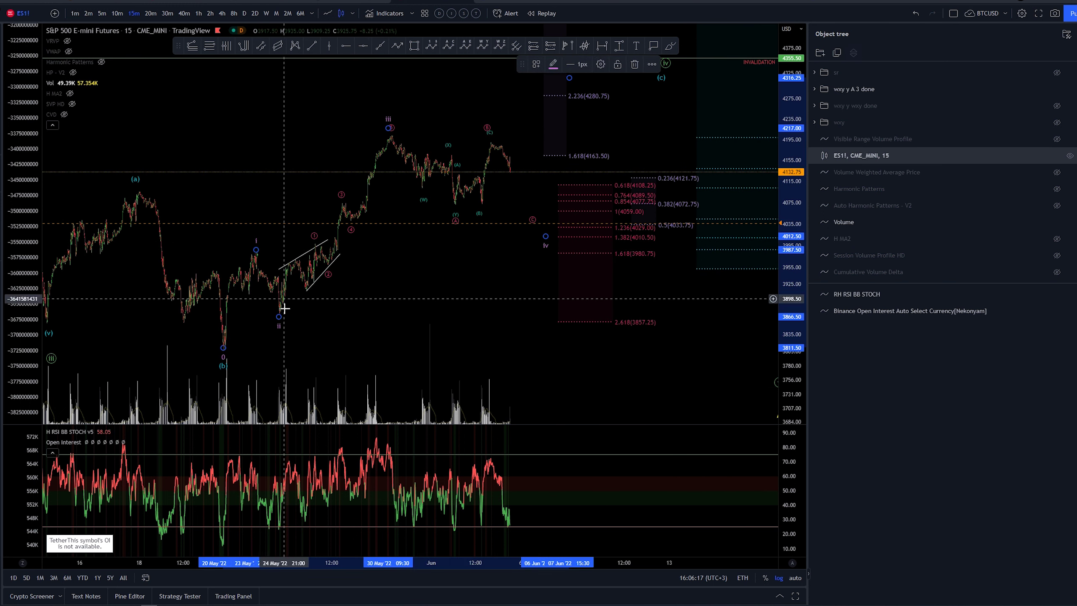
{"action": "left_click_drag", "start_coordinate": [461, 318], "coordinate": [476, 352]}
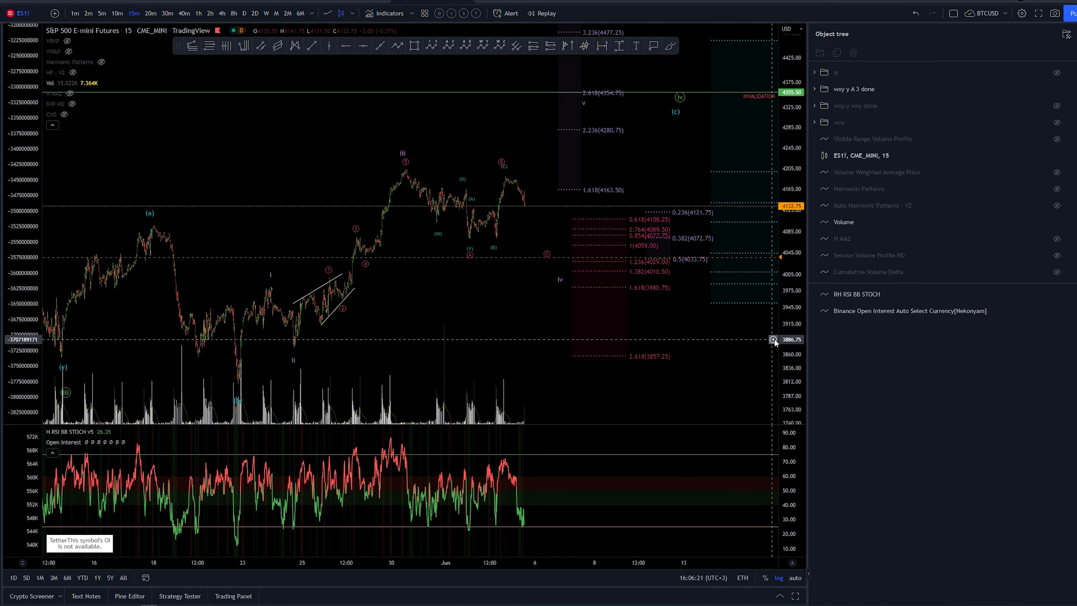
Line up the green (C) label at about 4192.00 and the circled B label directly above it over the latest high.
{"action": "scroll", "coordinate": [551, 257], "scroll_direction": "up", "scroll_amount": 4}
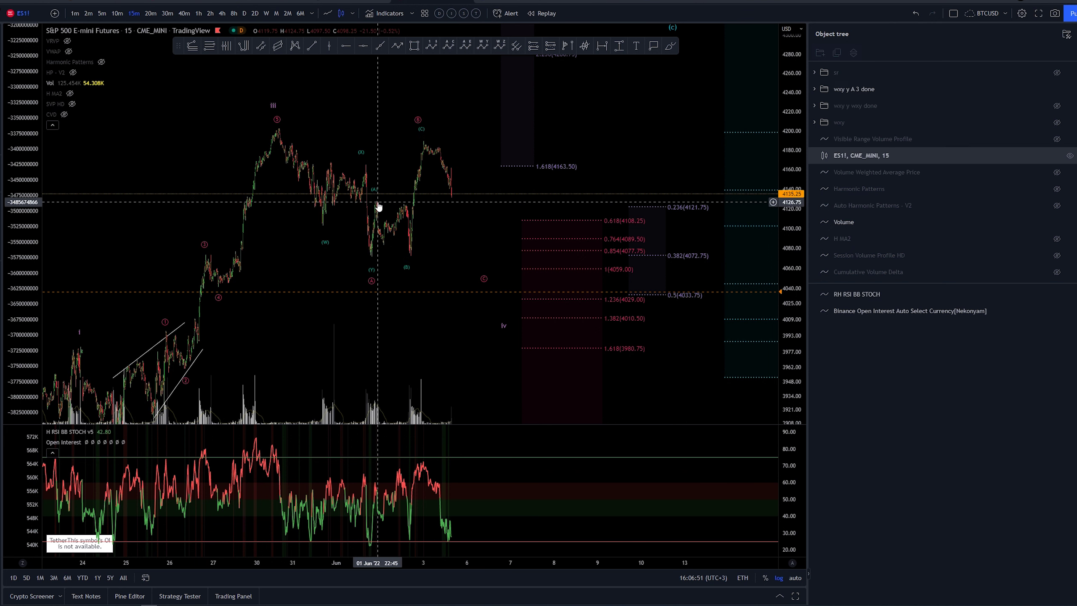
{"action": "left_click", "coordinate": [420, 120]}
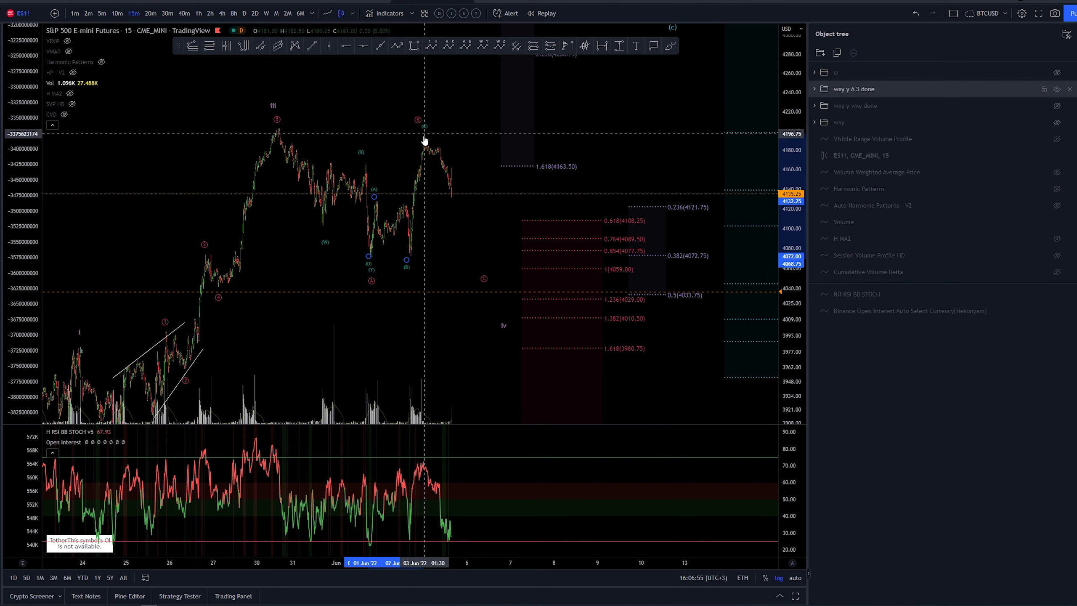
{"action": "left_click", "coordinate": [421, 115]}
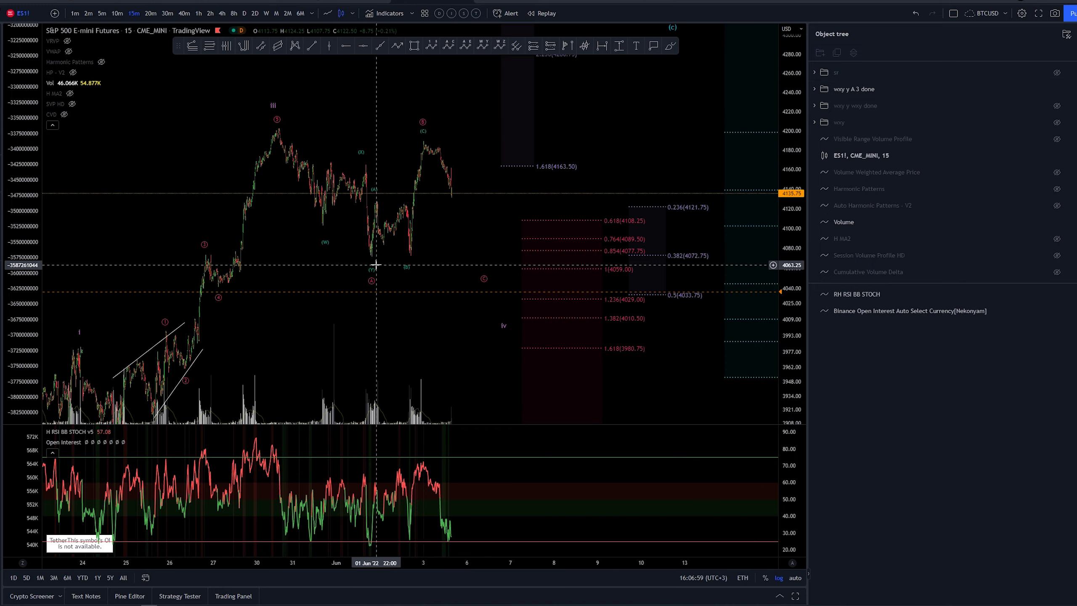
Move the purple iv label directly below the circled C label on 6 June, to about 4039.25.
{"action": "left_click_drag", "start_coordinate": [488, 281], "coordinate": [373, 213]}
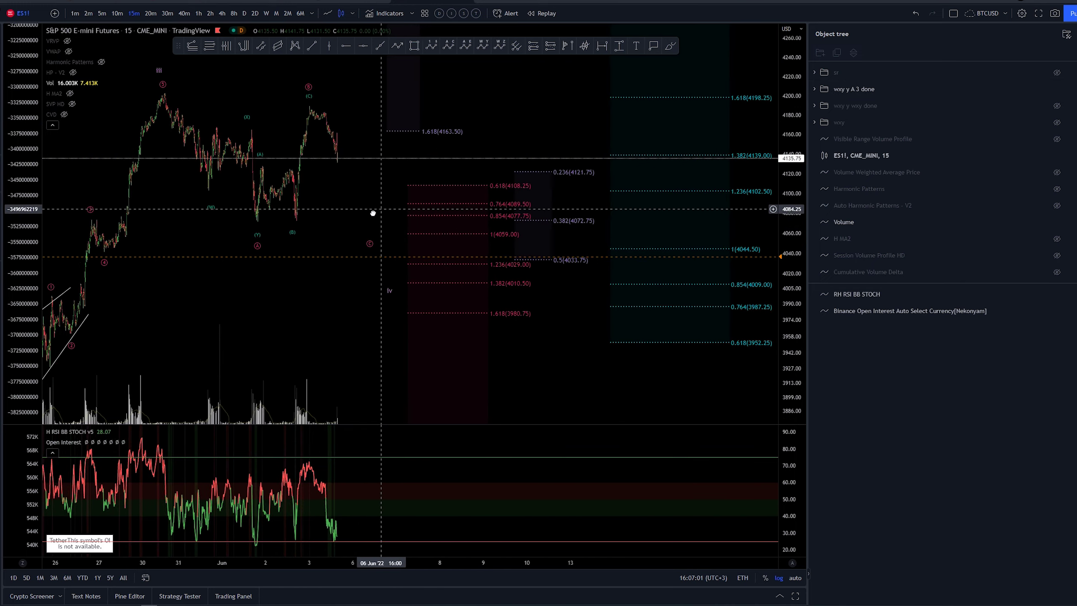
{"action": "scroll", "coordinate": [385, 336], "scroll_direction": "down", "scroll_amount": 5}
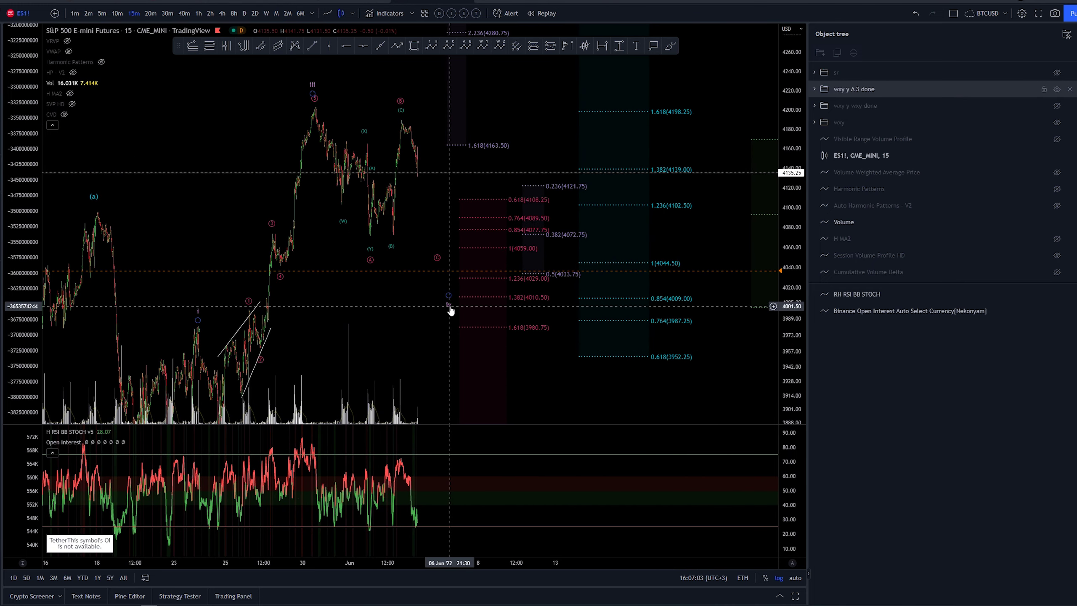
{"action": "mouse_move", "coordinate": [449, 311]}
{"action": "left_mouse_down"}
{"action": "mouse_move", "coordinate": [430, 276]}
{"action": "mouse_move", "coordinate": [437, 283]}
{"action": "left_mouse_up"}
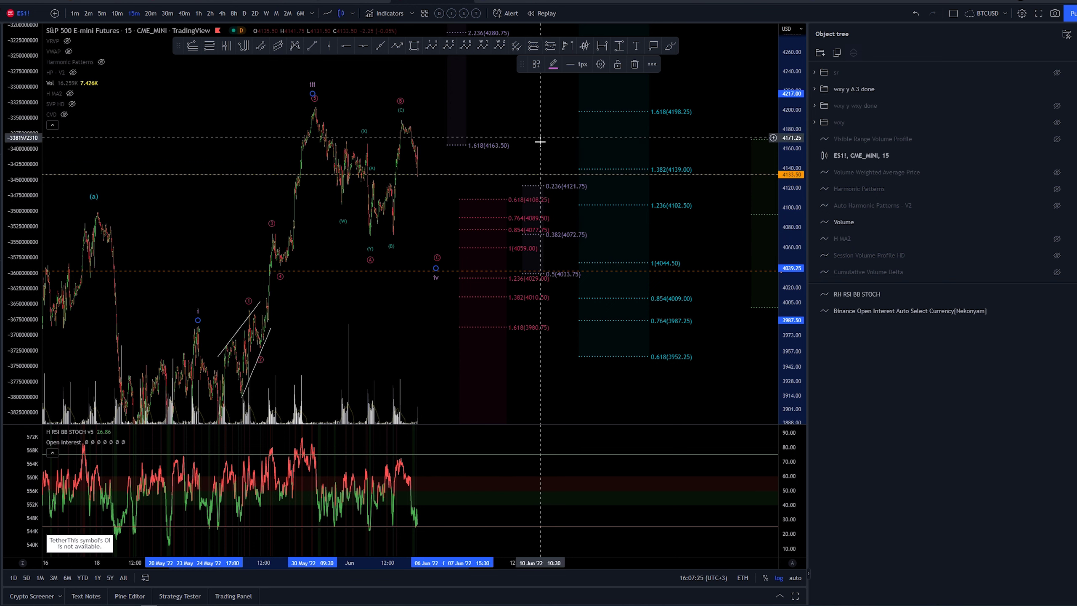
Examine the wider count from wave II to the projected iv and v labels against the Fibonacci levels and the 4355.50 invalidation line.
{"action": "left_click_drag", "start_coordinate": [537, 141], "coordinate": [560, 135]}
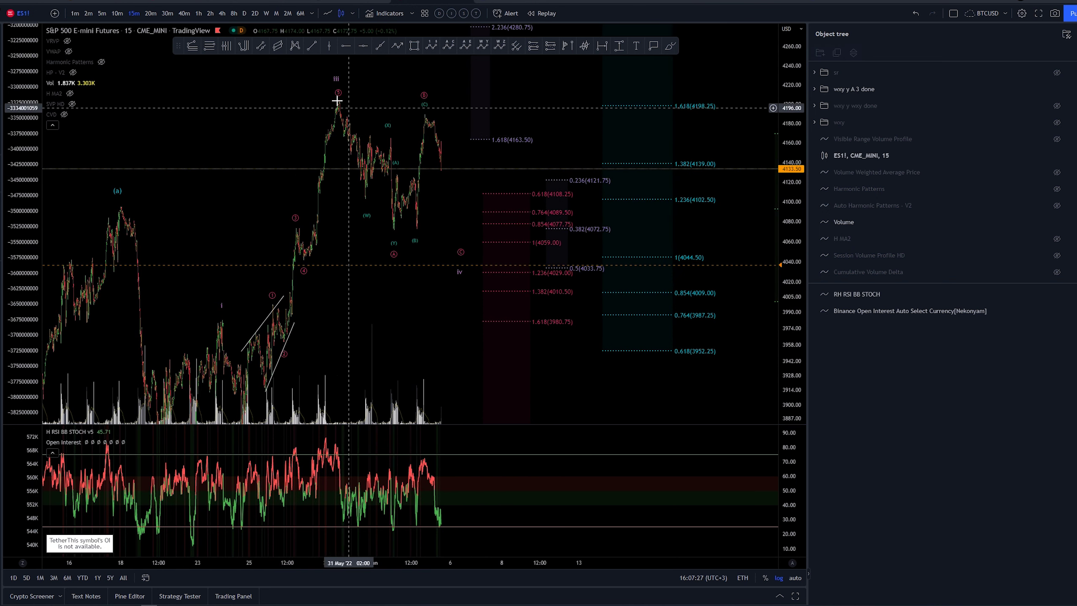
{"action": "scroll", "coordinate": [394, 273], "scroll_direction": "down", "scroll_amount": 1}
{"action": "left_click_drag", "start_coordinate": [787, 168], "coordinate": [493, 319]}
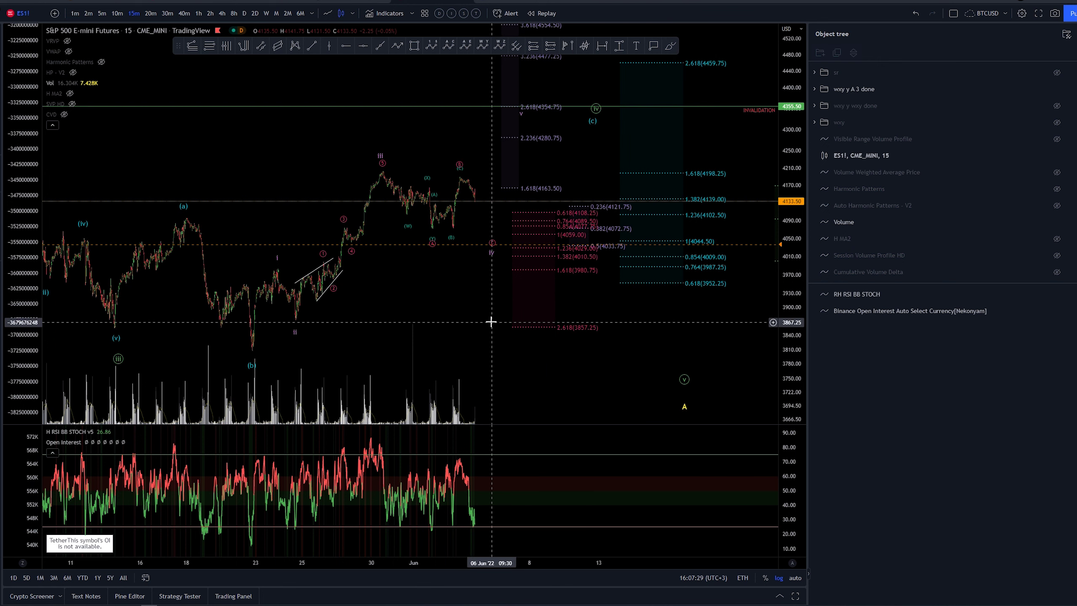
{"action": "left_click", "coordinate": [301, 332]}
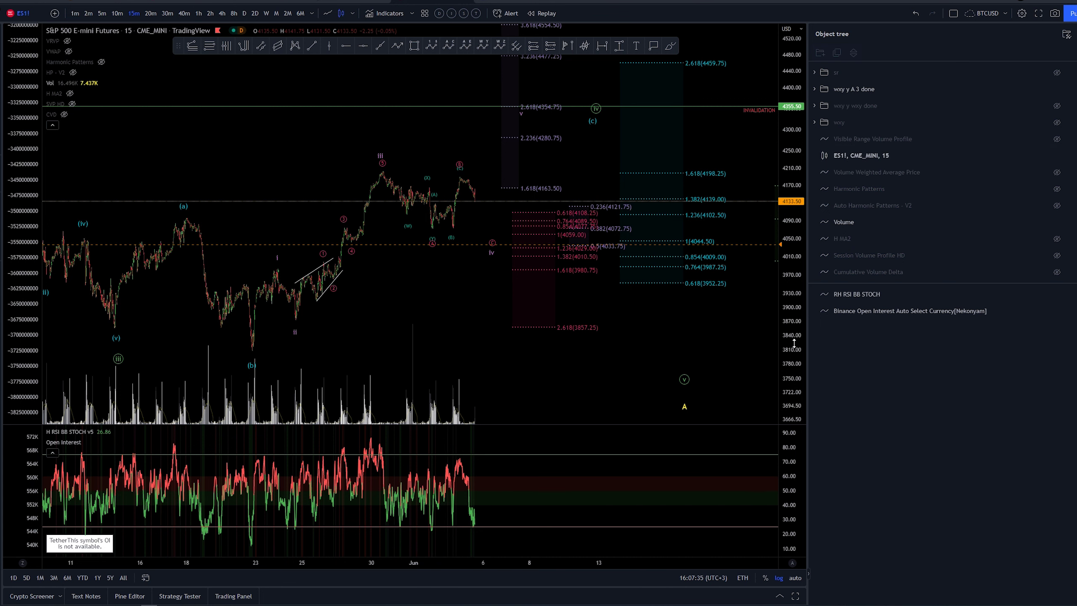
{"action": "left_click_drag", "start_coordinate": [793, 343], "coordinate": [801, 212]}
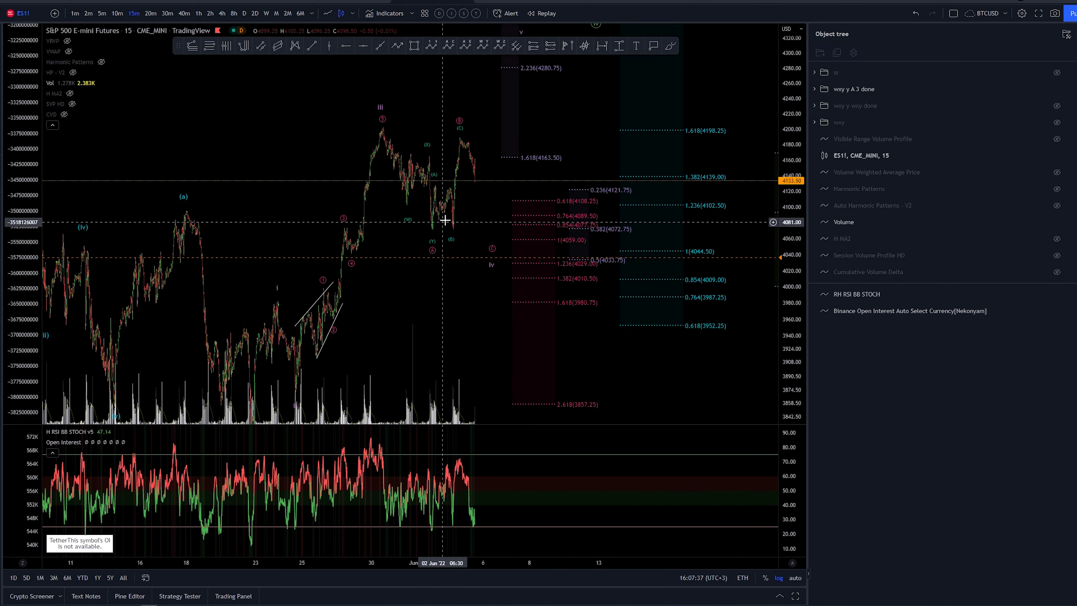
{"action": "scroll", "coordinate": [558, 215], "scroll_direction": "down", "scroll_amount": 2}
{"action": "left_click_drag", "start_coordinate": [791, 116], "coordinate": [782, 295]}
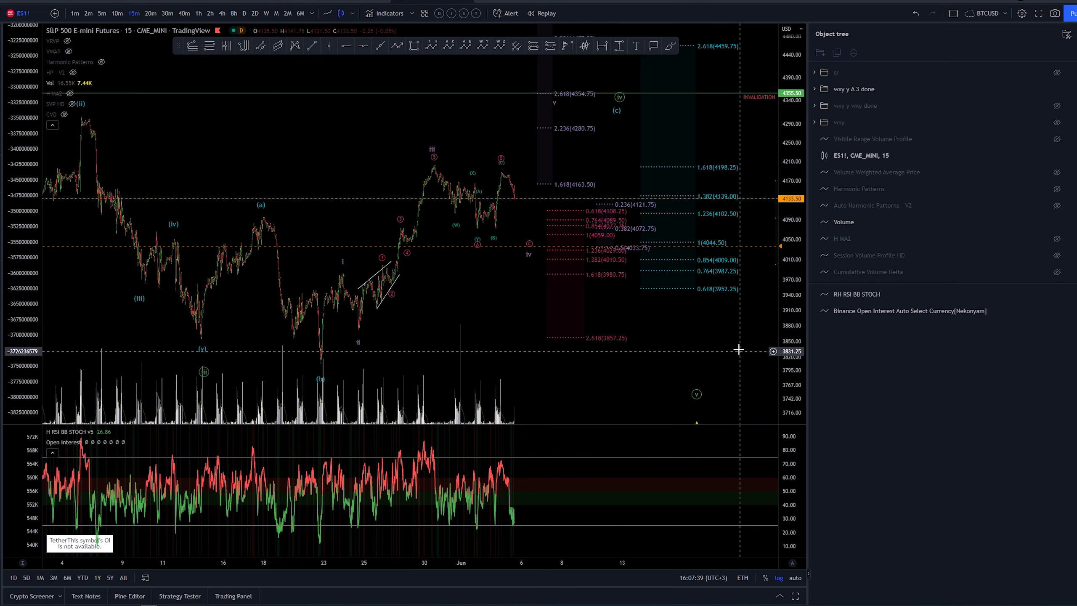
{"action": "mouse_move", "coordinate": [719, 344]}
{"action": "left_mouse_down"}
{"action": "mouse_move", "coordinate": [628, 333]}
{"action": "mouse_move", "coordinate": [617, 353]}
{"action": "left_mouse_up"}
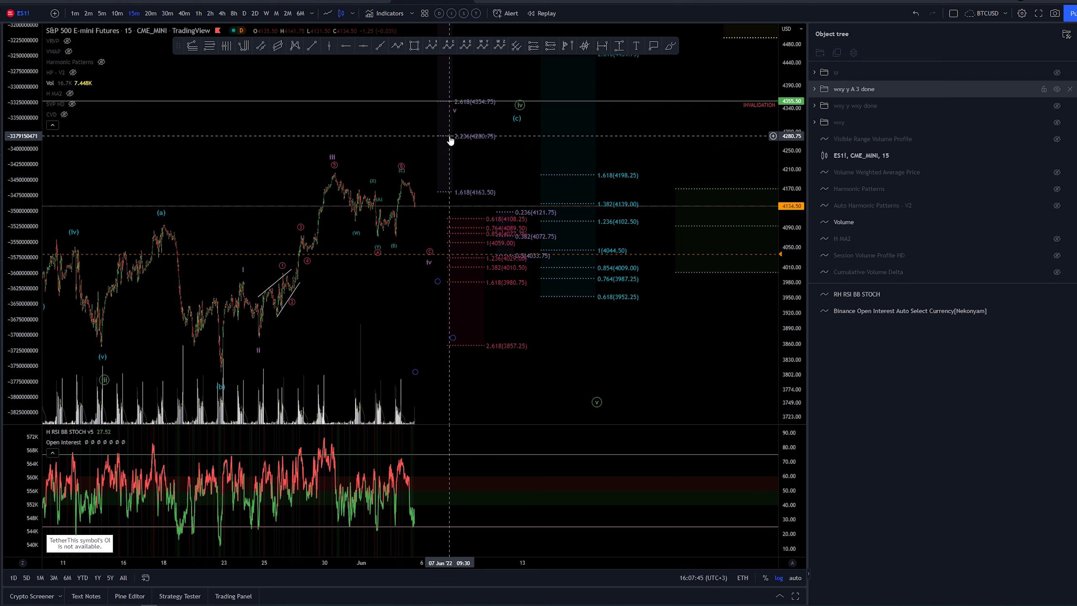
Place the purple 1.618–4.236 extension's labels on its left side and shift the extension back to about 24 May.
{"action": "left_click", "coordinate": [350, 67]}
{"action": "left_click", "coordinate": [212, 47]}
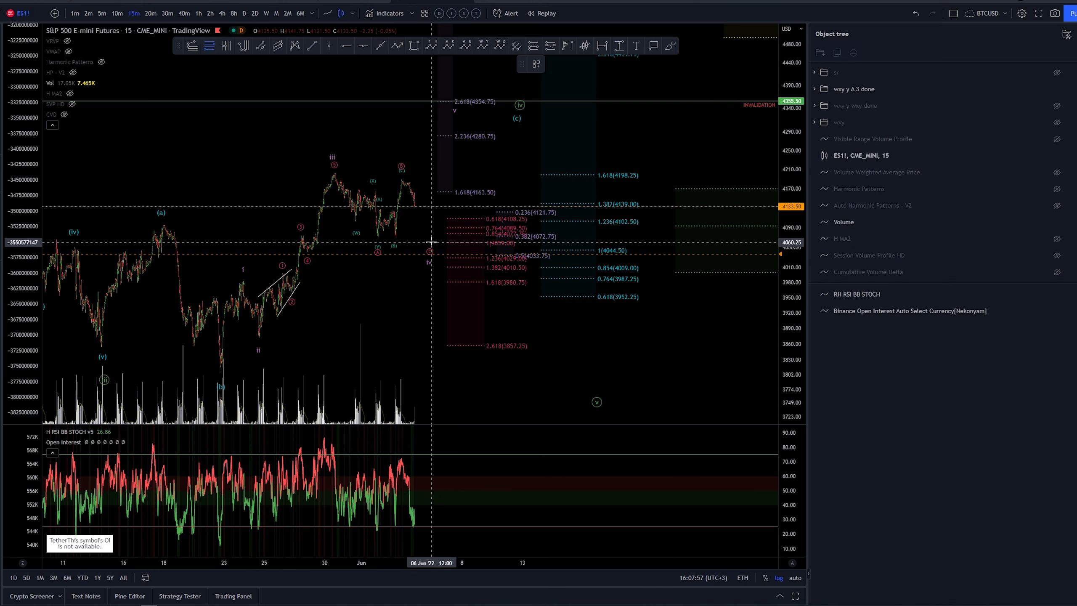
{"action": "left_click", "coordinate": [450, 197]}
{"action": "left_click", "coordinate": [571, 67]}
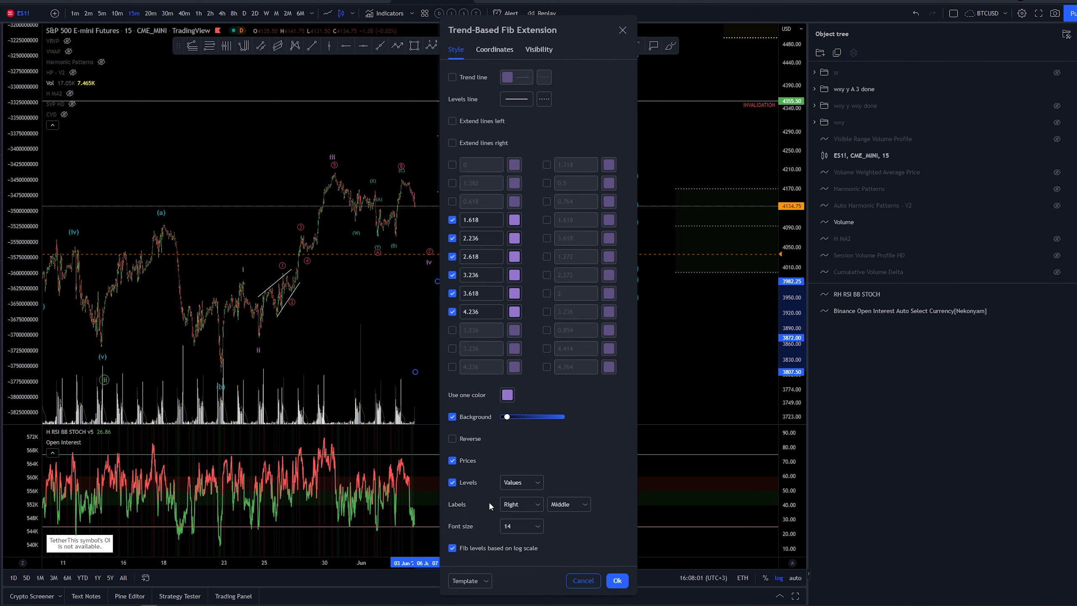
{"action": "left_click", "coordinate": [613, 578]}
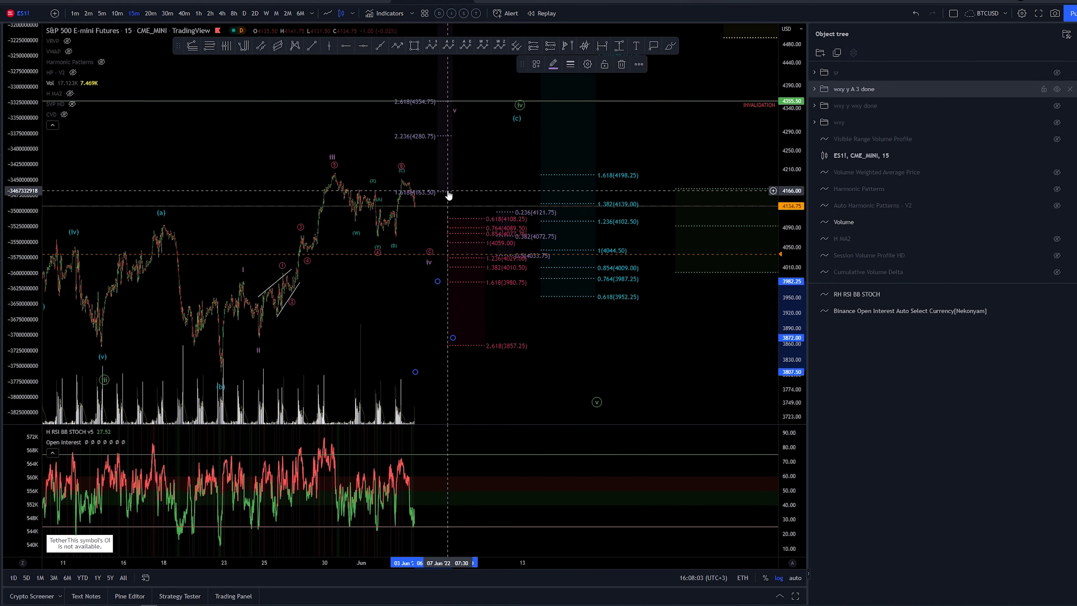
{"action": "left_click_drag", "start_coordinate": [258, 196], "coordinate": [255, 197]}
{"action": "left_click", "coordinate": [380, 265]}
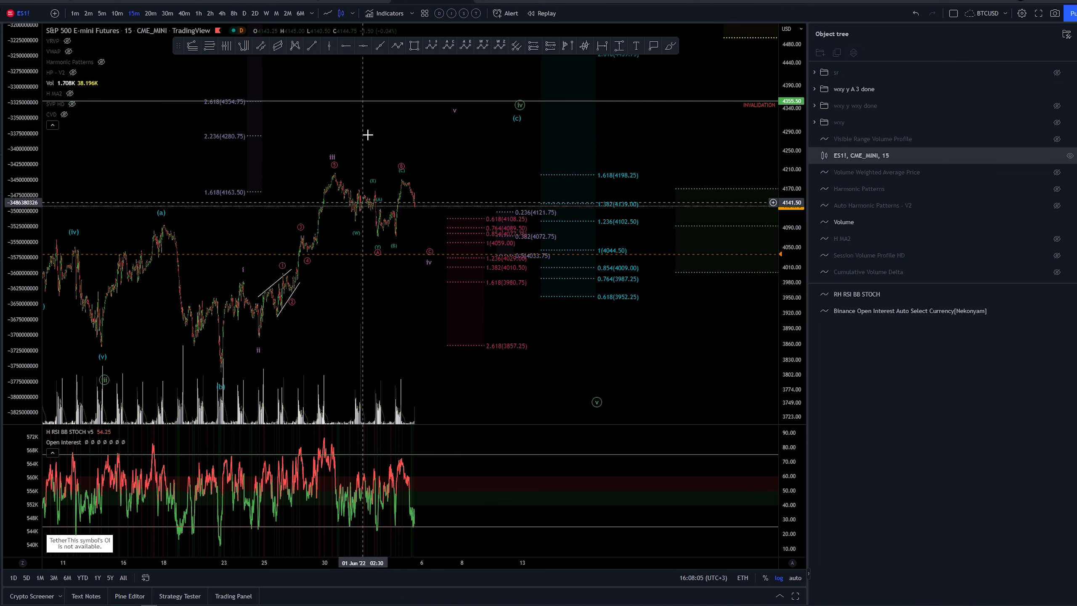
Draw a trend-based Fib extension from about 3808.75 on 24 May to 4202.25 on 31 May and 4059.50 on 6 June.
{"action": "left_click", "coordinate": [195, 48]}
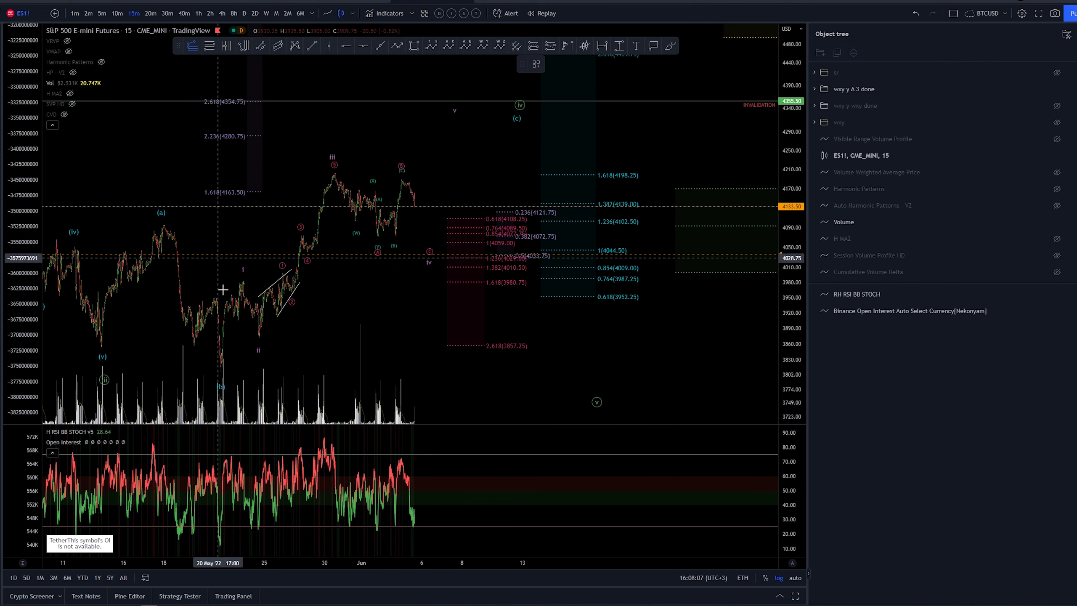
{"action": "left_click", "coordinate": [251, 370]}
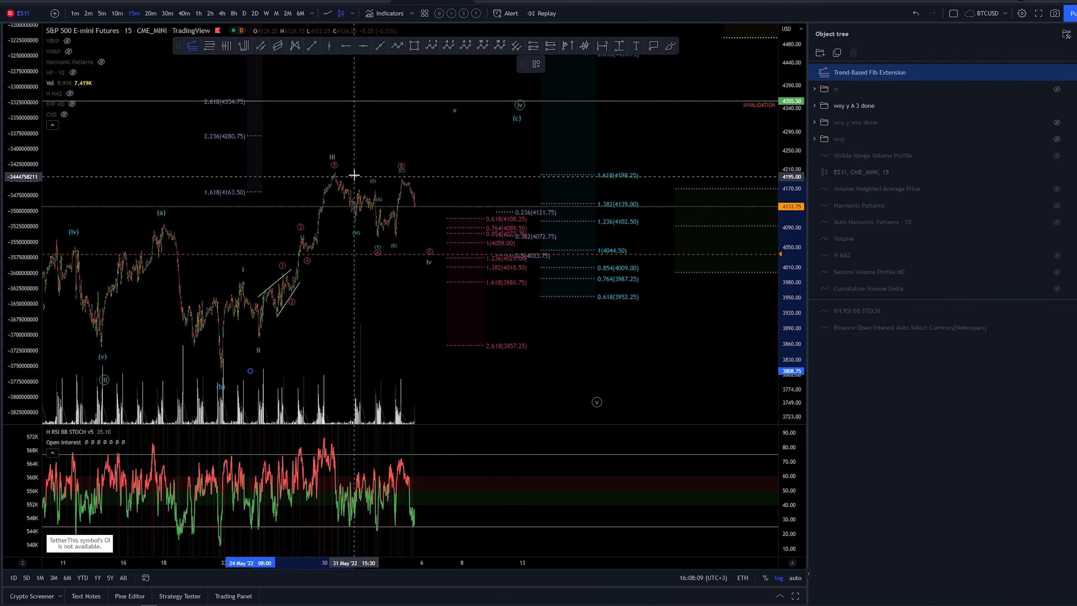
{"action": "left_click", "coordinate": [356, 174]}
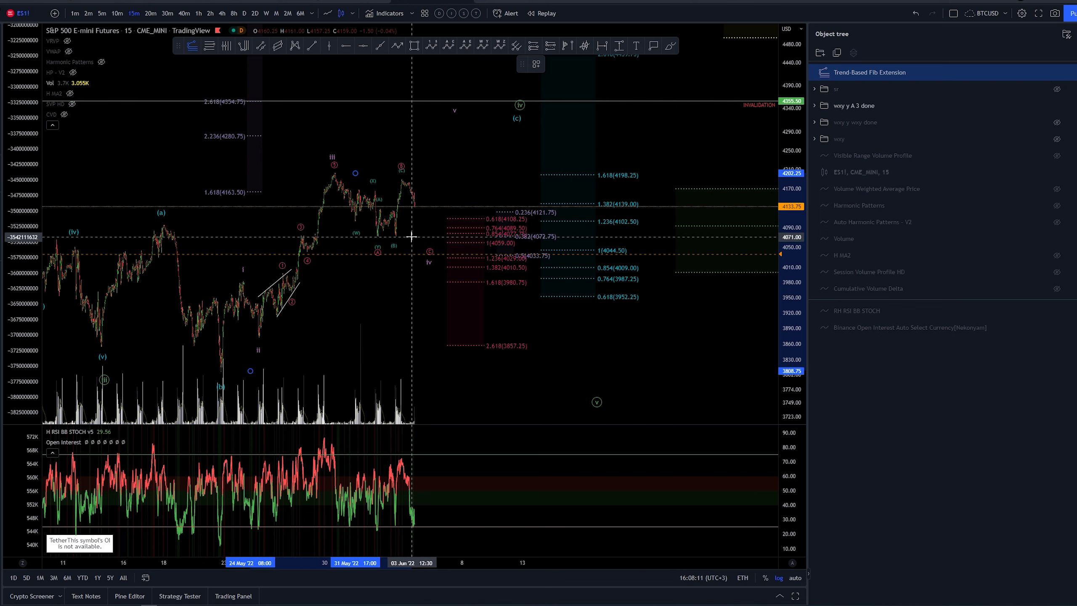
{"action": "left_click", "coordinate": [434, 243]}
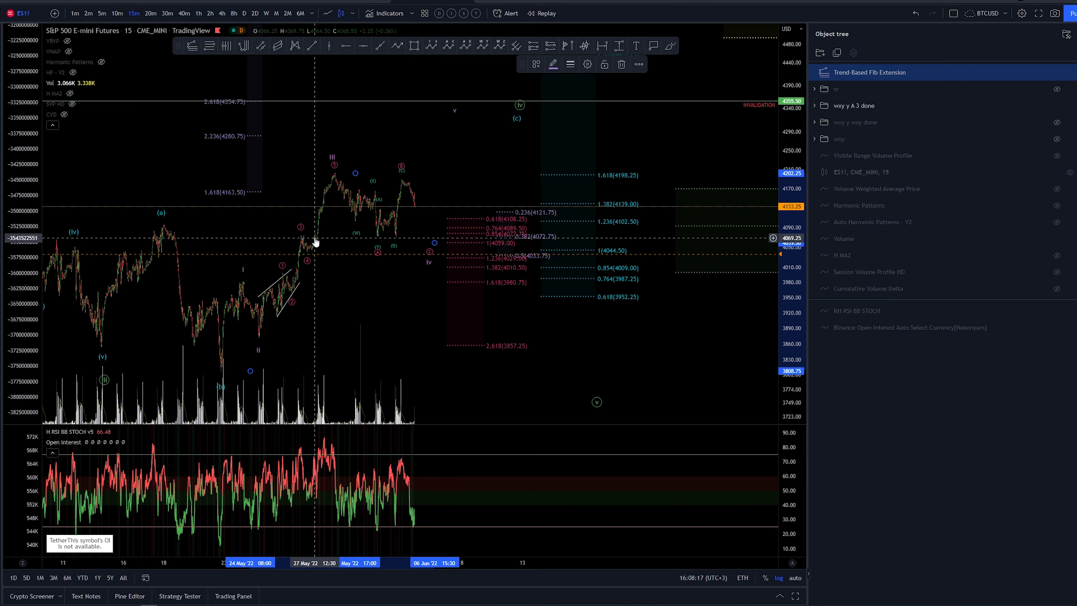
{"action": "left_click_drag", "start_coordinate": [793, 138], "coordinate": [782, 311]}
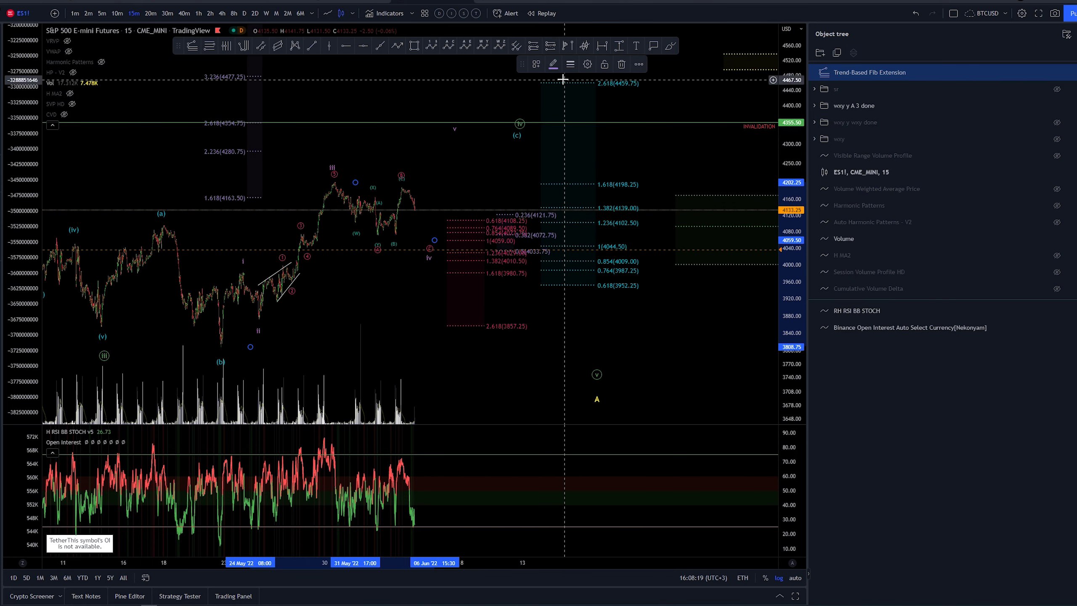
Apply the wave5-if-wave3-not-extended-L template to the new trend-based Fib extension and colour its levels purple.
{"action": "left_click", "coordinate": [536, 64]}
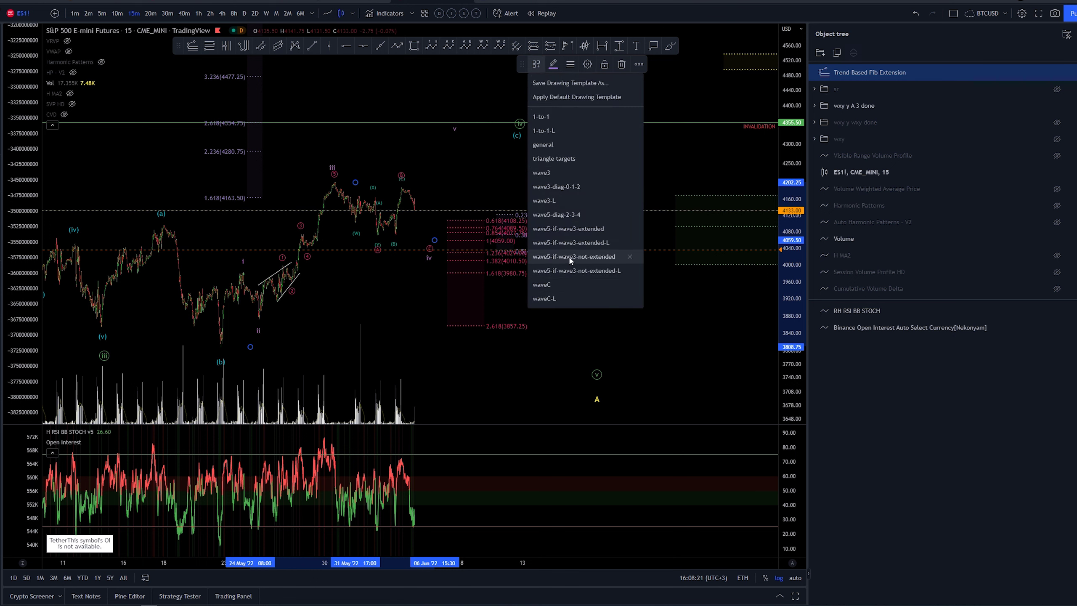
{"action": "left_click", "coordinate": [567, 271]}
{"action": "left_click", "coordinate": [555, 65]}
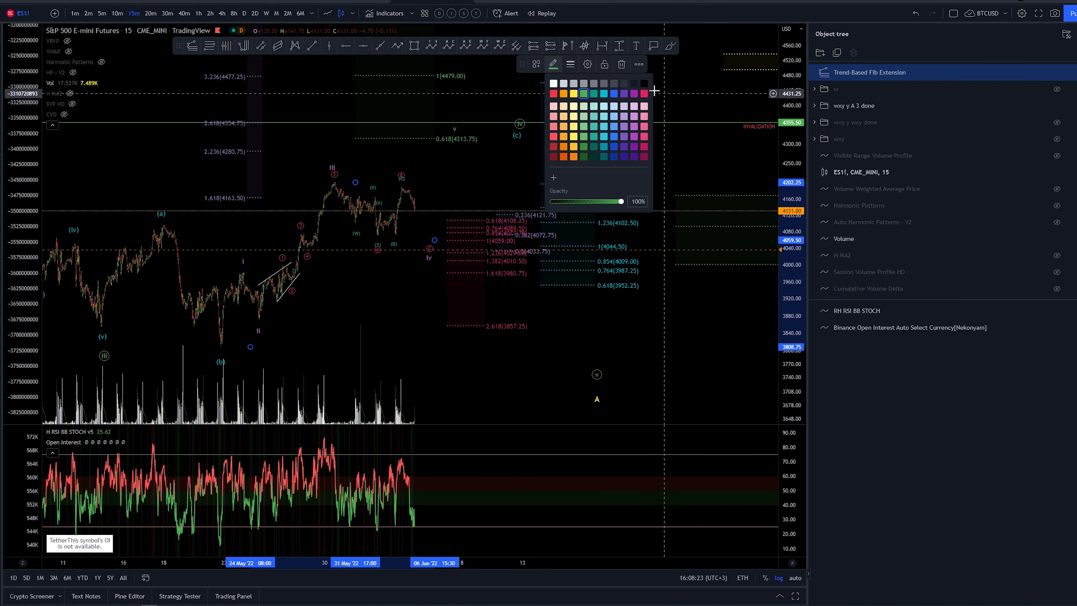
{"action": "left_click", "coordinate": [625, 126]}
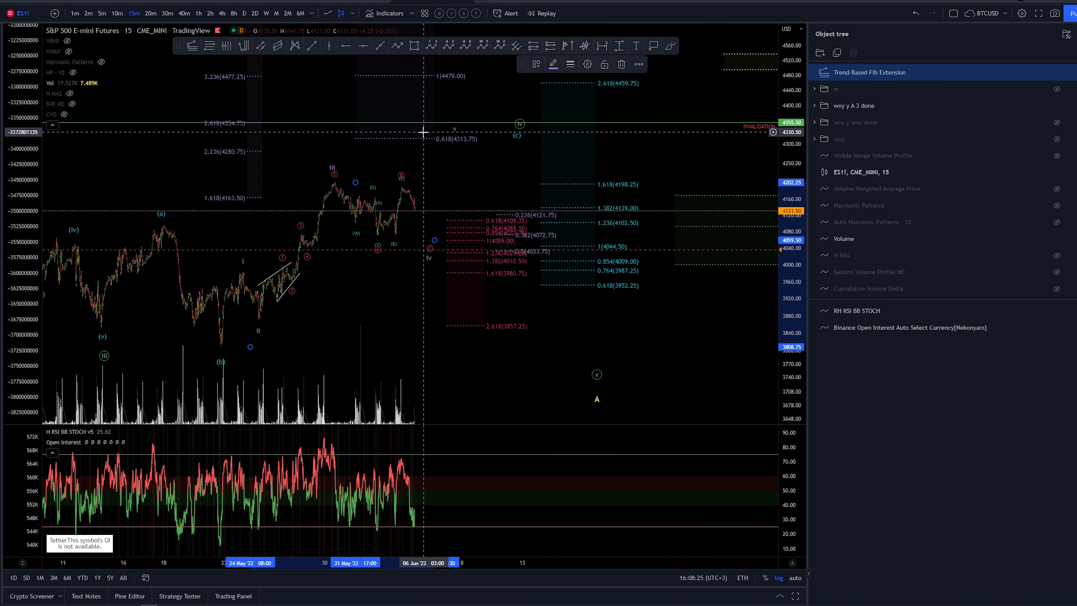
Shift the new purple 0.618–1 extension forward in time so its first anchor sits at about 25 May, 12:00.
{"action": "mouse_move", "coordinate": [412, 145]}
{"action": "left_mouse_down"}
{"action": "mouse_move", "coordinate": [469, 144]}
{"action": "mouse_move", "coordinate": [423, 144]}
{"action": "left_mouse_up"}
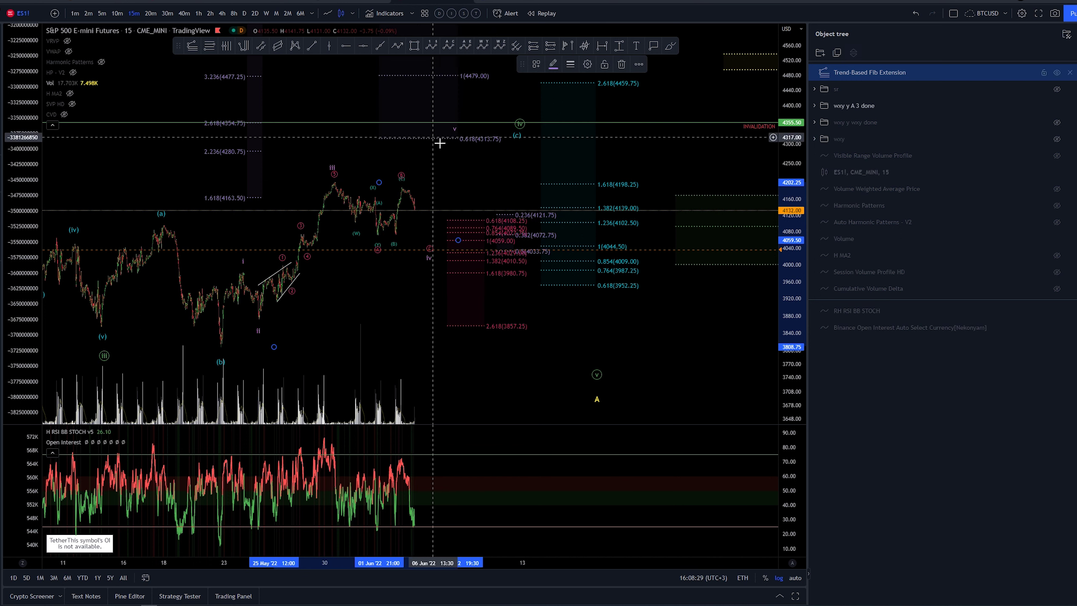
{"action": "left_click_drag", "start_coordinate": [473, 174], "coordinate": [579, 166]}
{"action": "left_click_drag", "start_coordinate": [788, 151], "coordinate": [788, 181]}
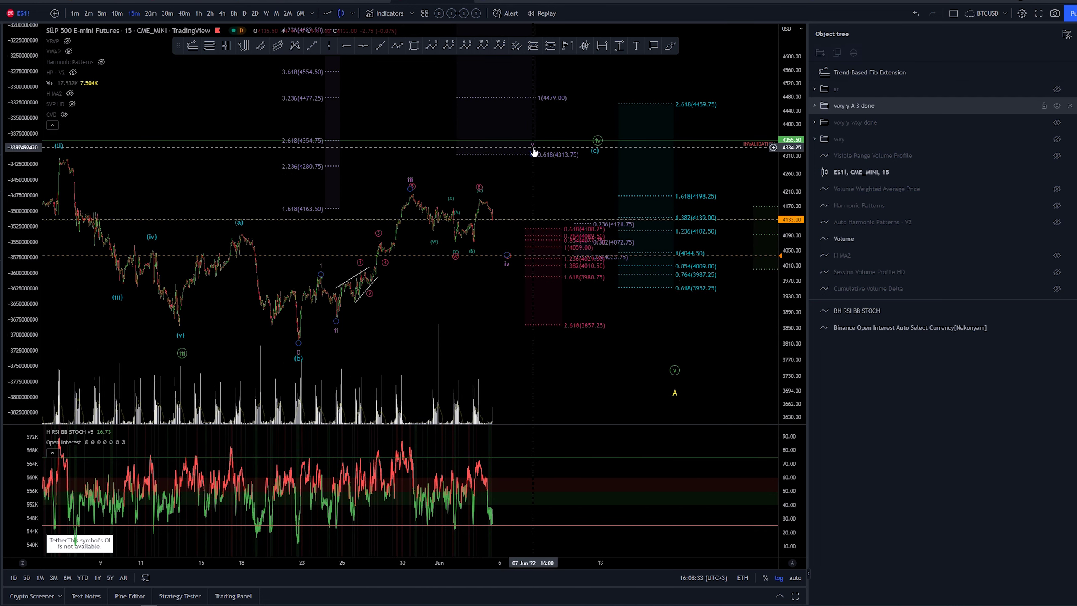
Put the new Trend-Based Fib Extension into the "wxy y A 3 done" folder of the object tree.
{"action": "left_click_drag", "start_coordinate": [550, 191], "coordinate": [496, 191]}
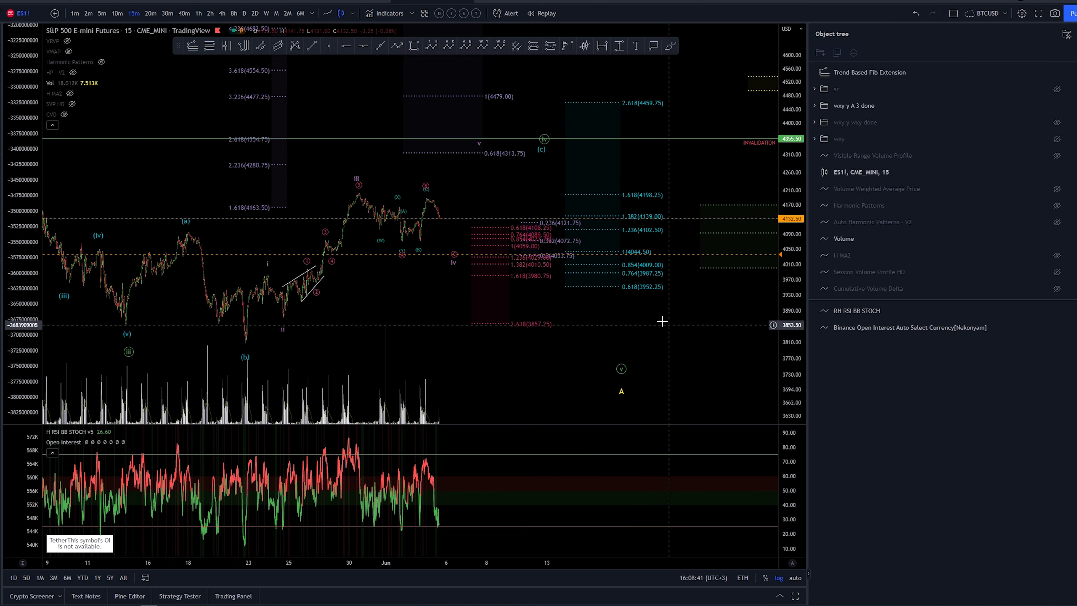
{"action": "left_click_drag", "start_coordinate": [661, 320], "coordinate": [719, 321]}
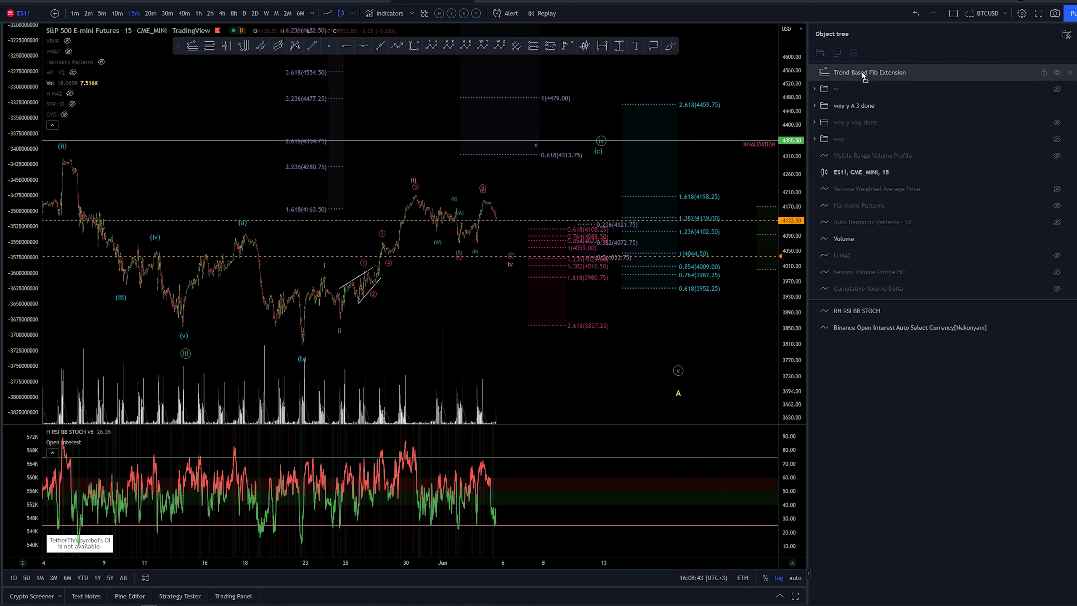
{"action": "mouse_move", "coordinate": [852, 72]}
{"action": "left_mouse_down"}
{"action": "mouse_move", "coordinate": [852, 106]}
{"action": "mouse_move", "coordinate": [869, 108]}
{"action": "left_mouse_up"}
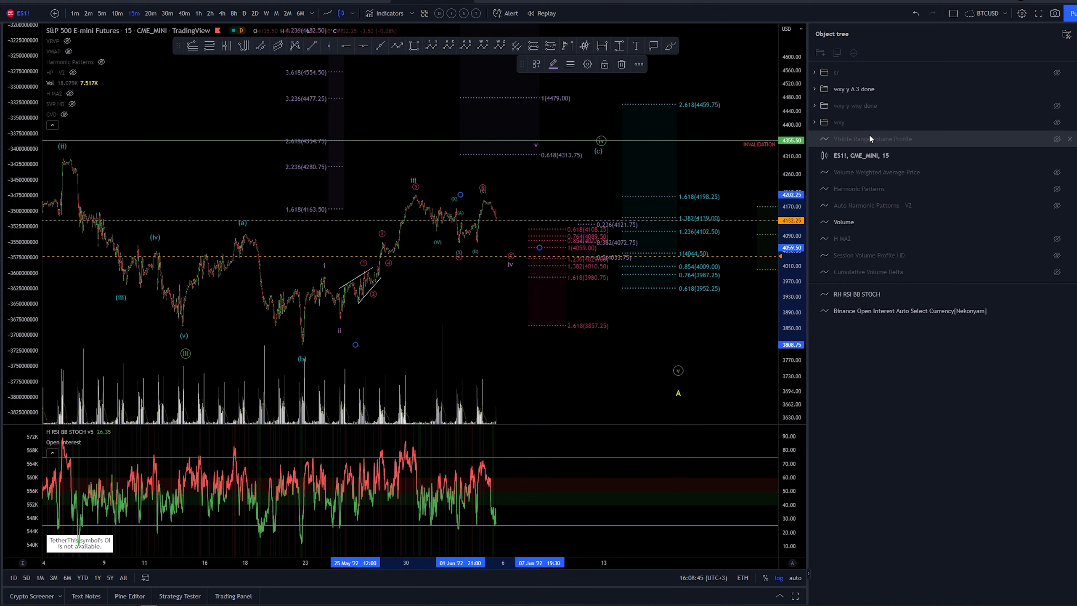